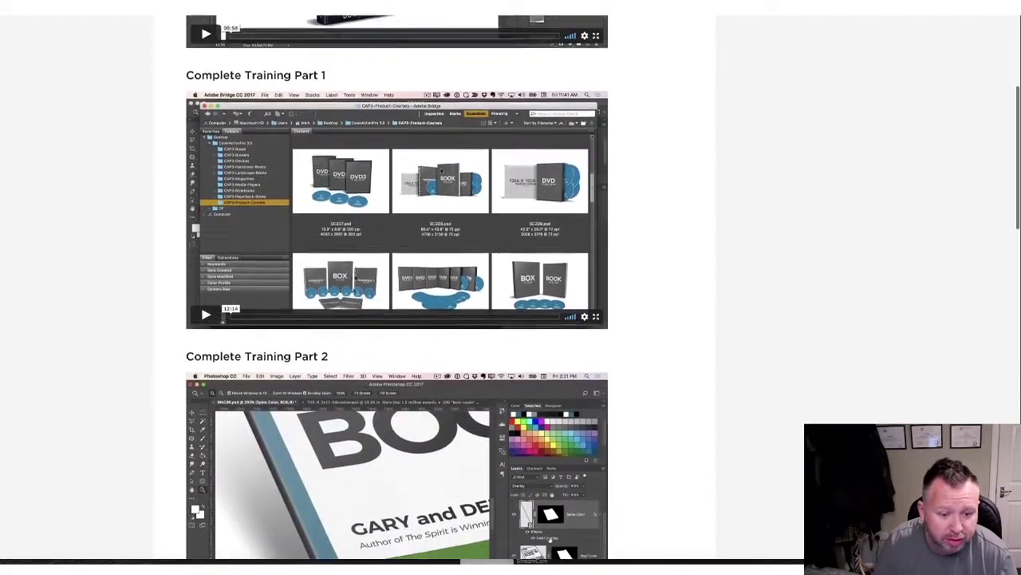
Step: Look through the training videos page, from the Quick Start Guide to the video on resolving missing fonts from templates
scroll(356, 278, "down", 10)
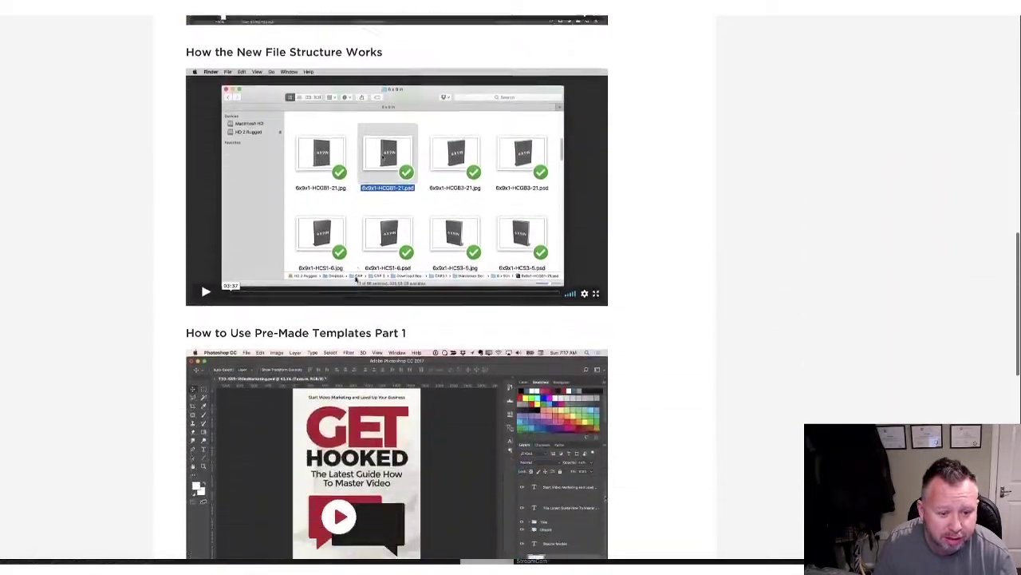
scroll(356, 279, "down", 3)
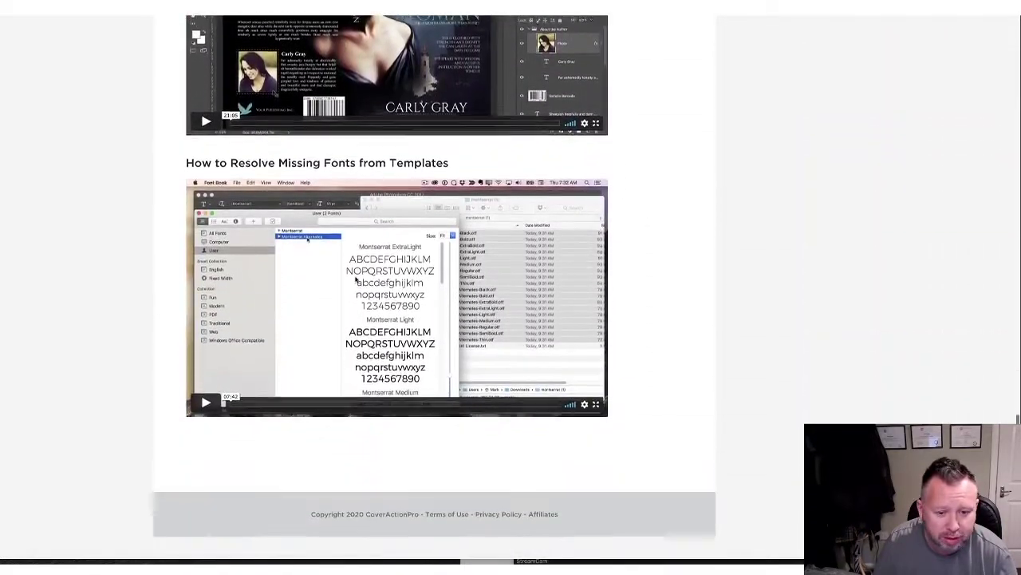
scroll(399, 295, "up", 12)
scroll(413, 303, "up", 6)
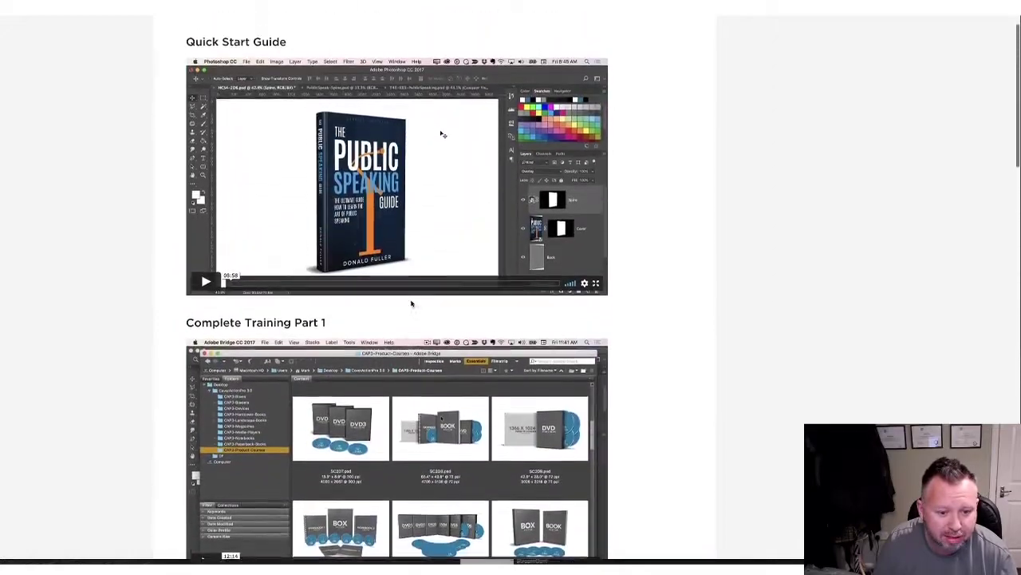
scroll(413, 303, "down", 4)
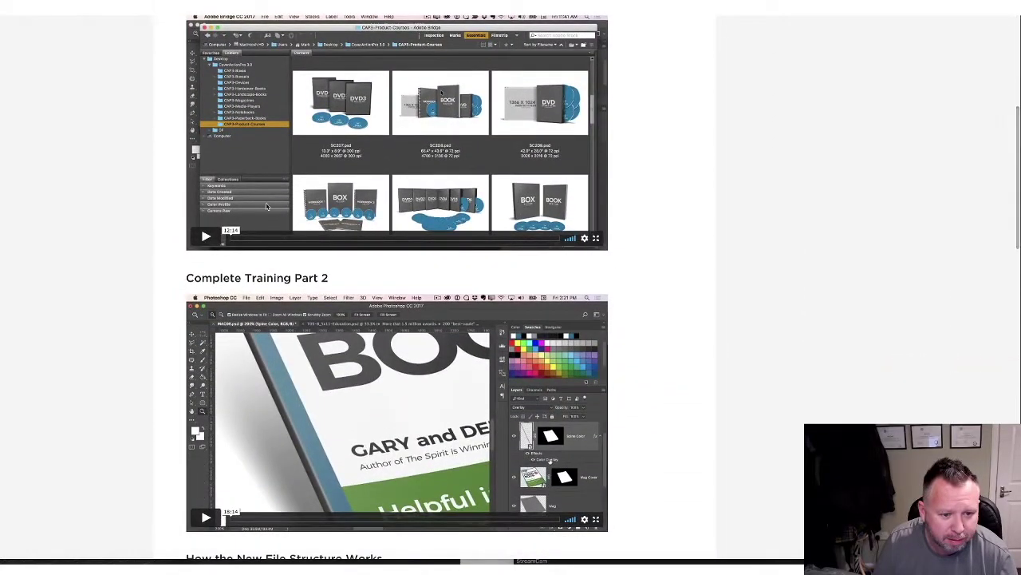
scroll(366, 183, "down", 2)
scroll(366, 184, "down", 3)
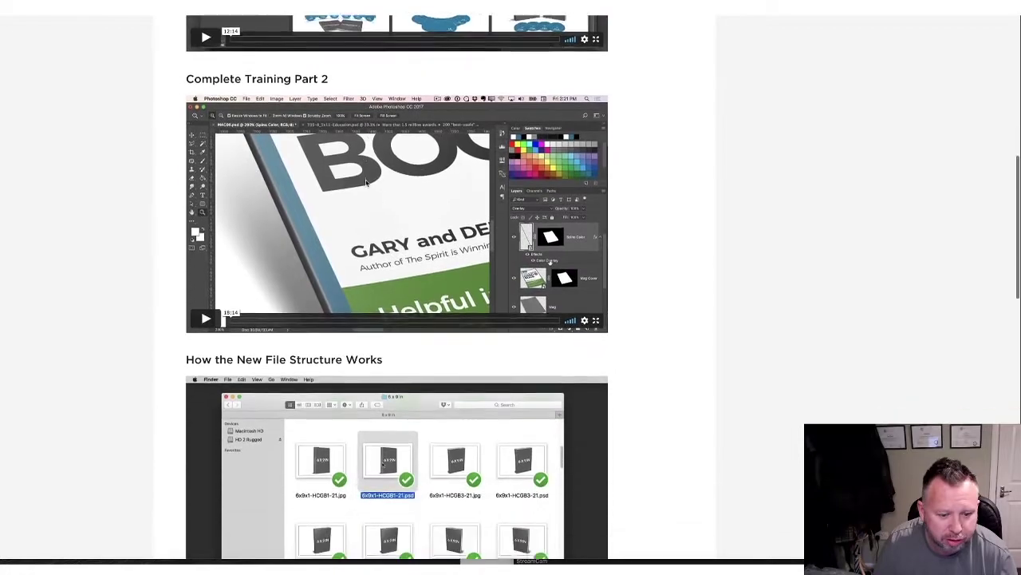
scroll(354, 233, "up", 2)
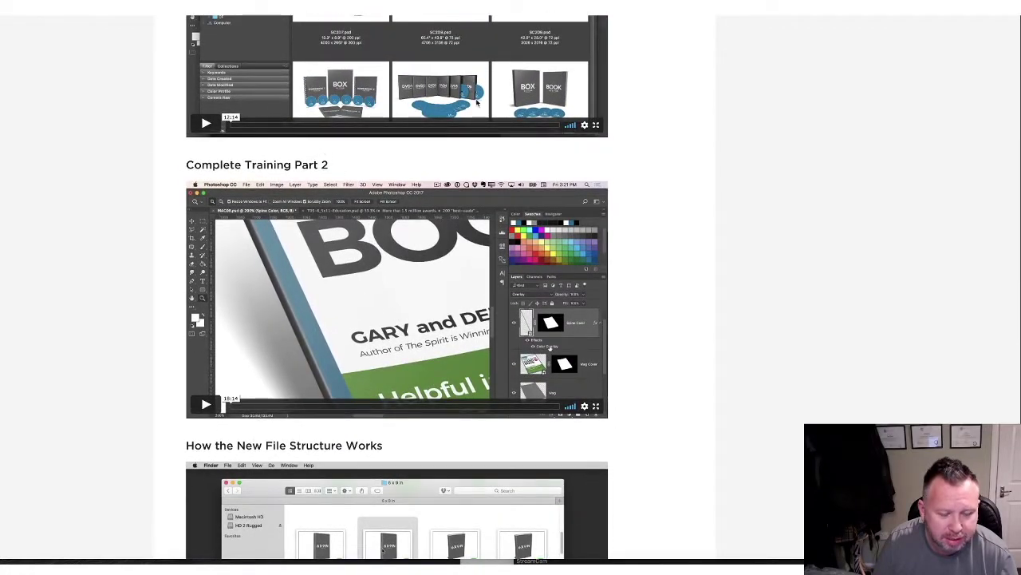
scroll(477, 103, "up", 5)
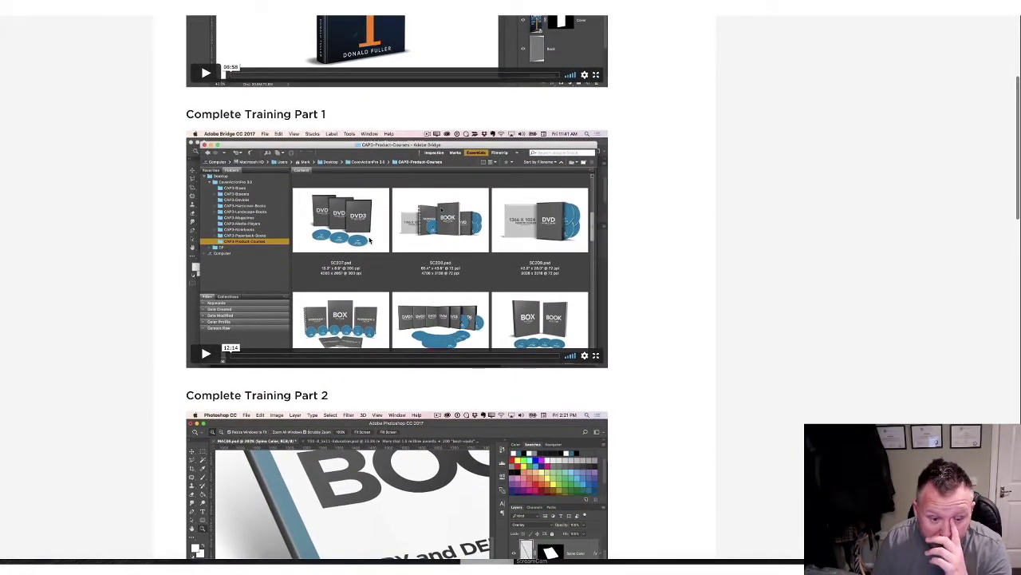
scroll(373, 244, "down", 10)
scroll(389, 251, "down", 13)
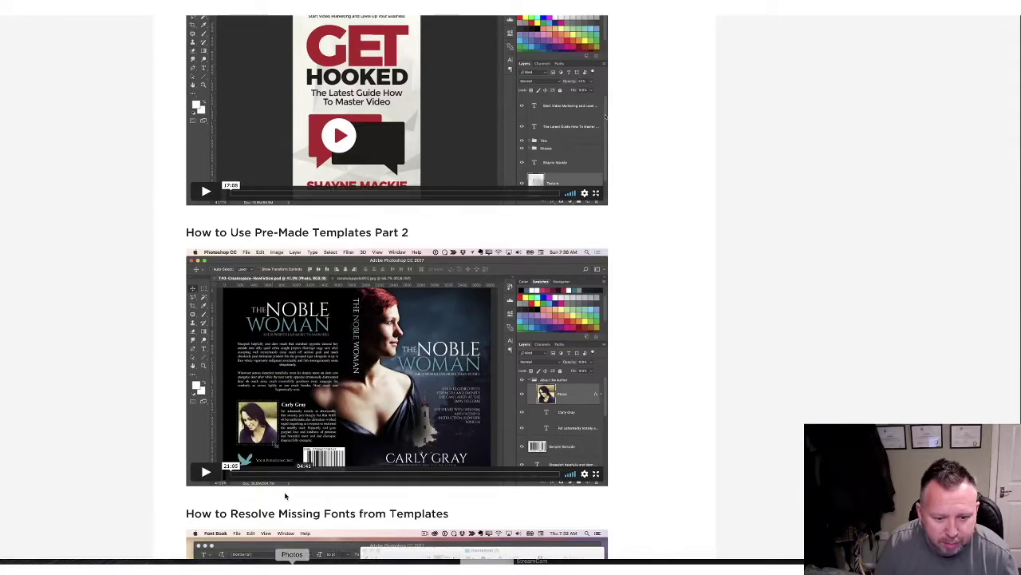
scroll(460, 379, "down", 7)
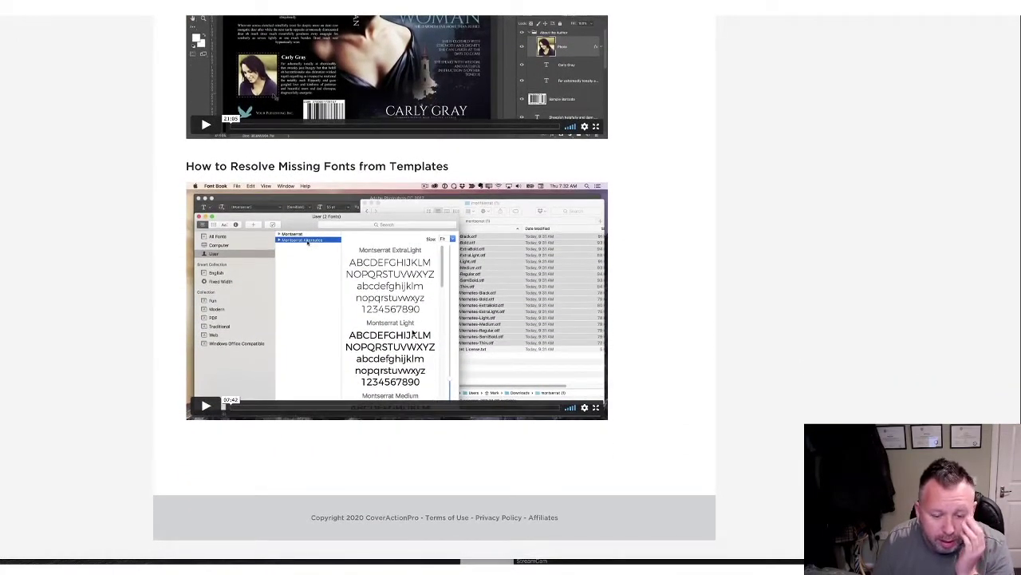
scroll(447, 359, "up", 10)
scroll(433, 343, "up", 10)
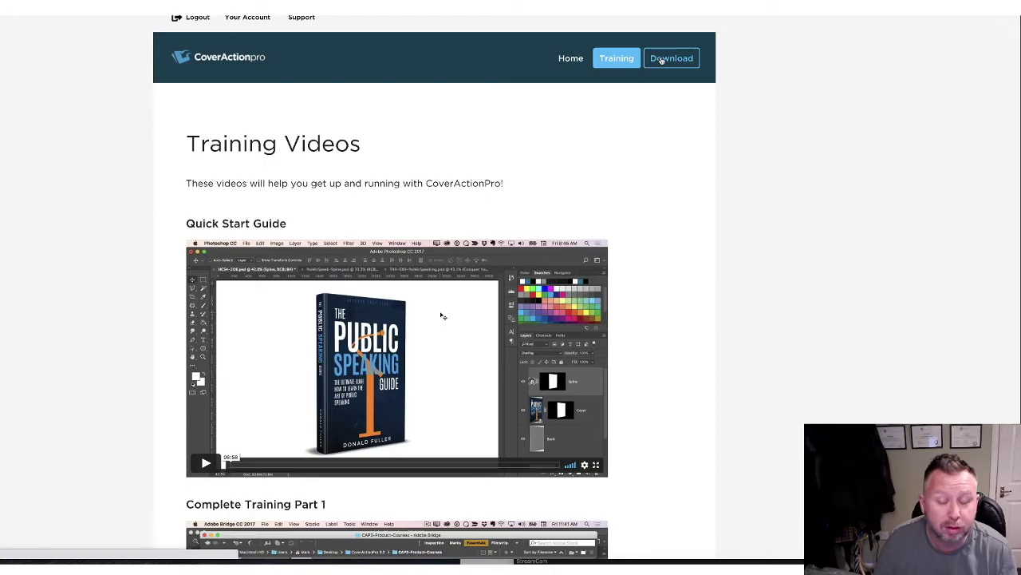
Step: Open the CoverActionPro Downloads page and review the listed mockup collections through to the two bonuses
left_click(661, 59)
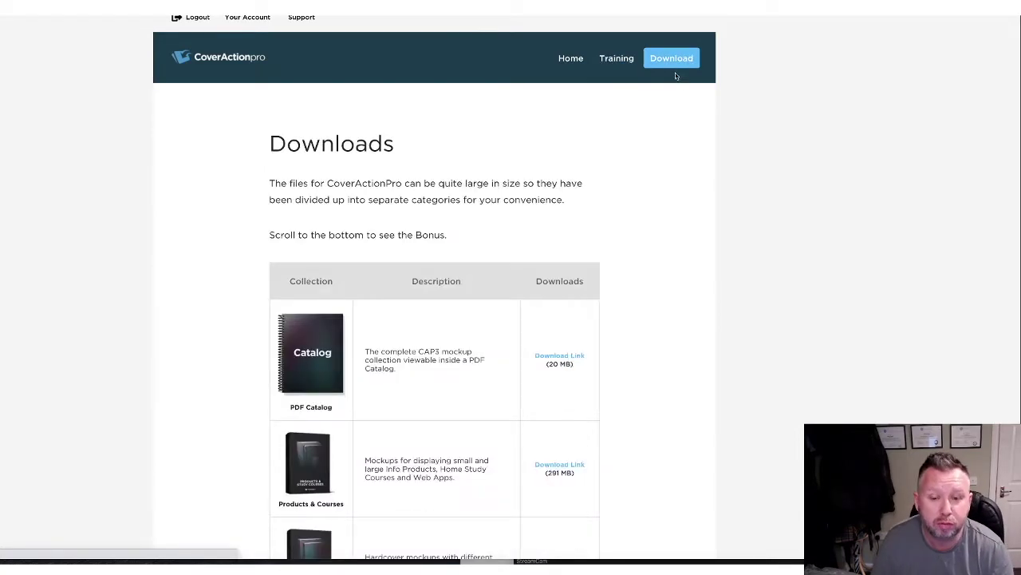
scroll(566, 96, "down", 3)
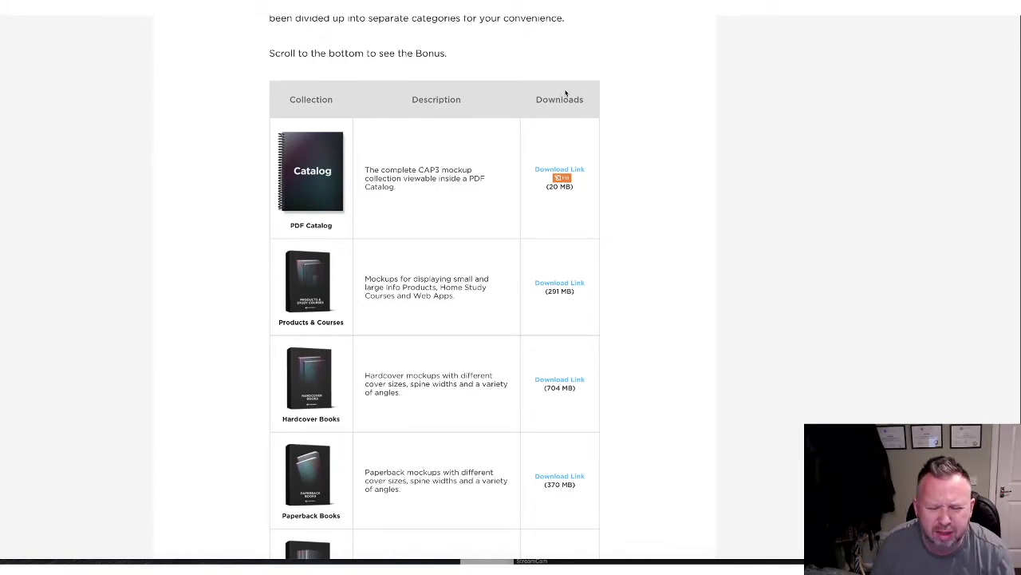
scroll(563, 100, "down", 5)
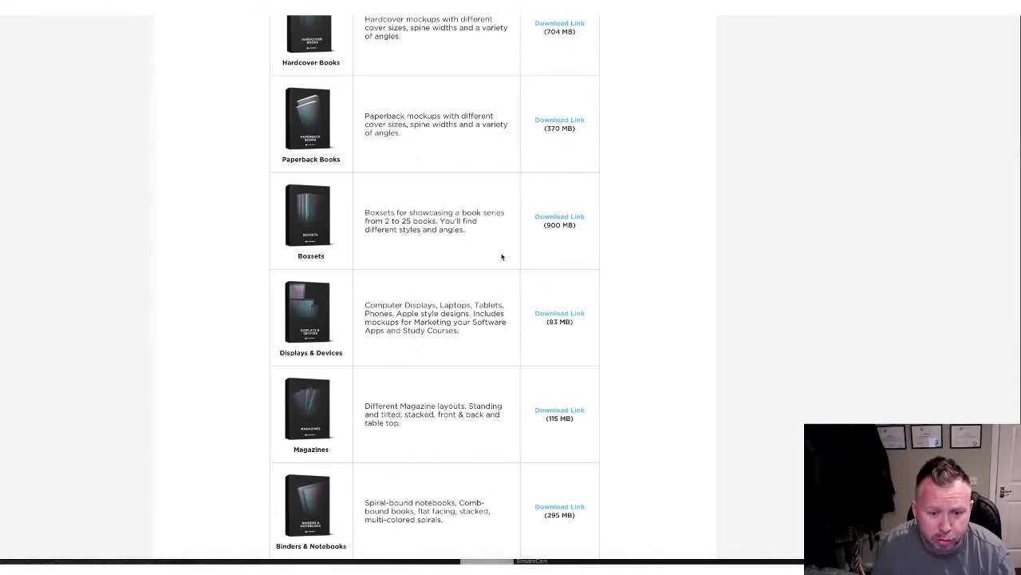
scroll(502, 256, "up", 3)
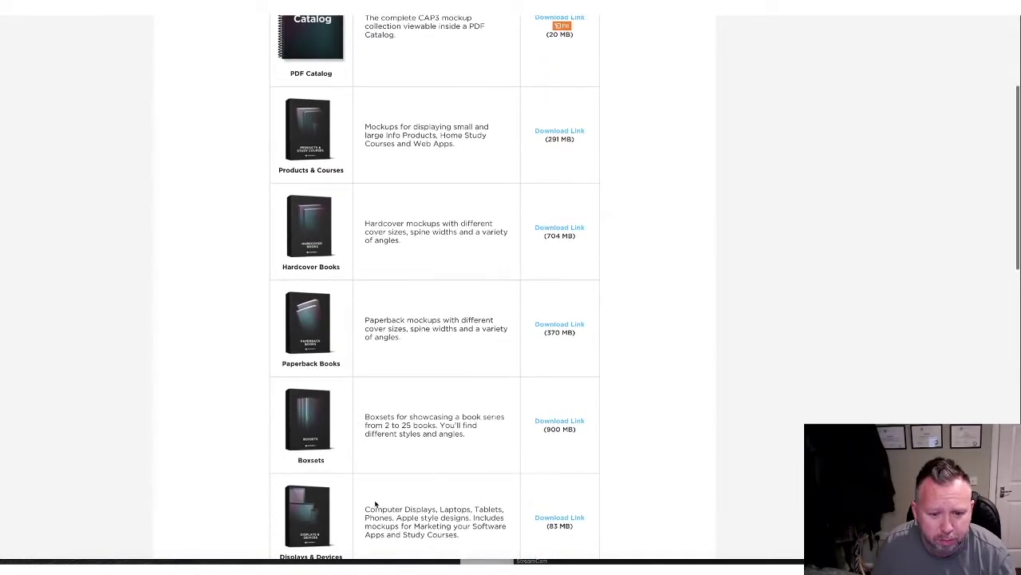
scroll(399, 443, "down", 2)
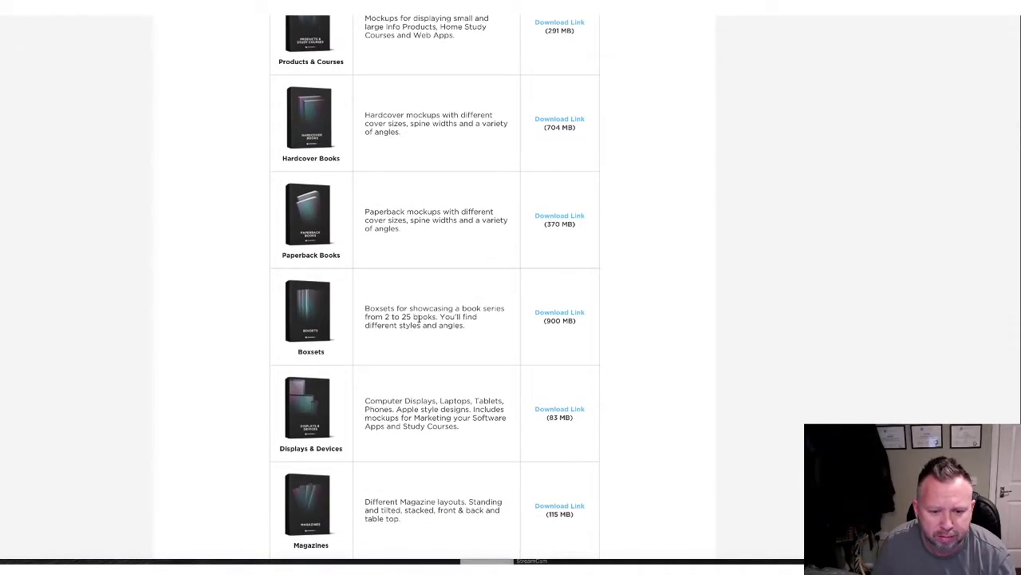
scroll(399, 383, "down", 5)
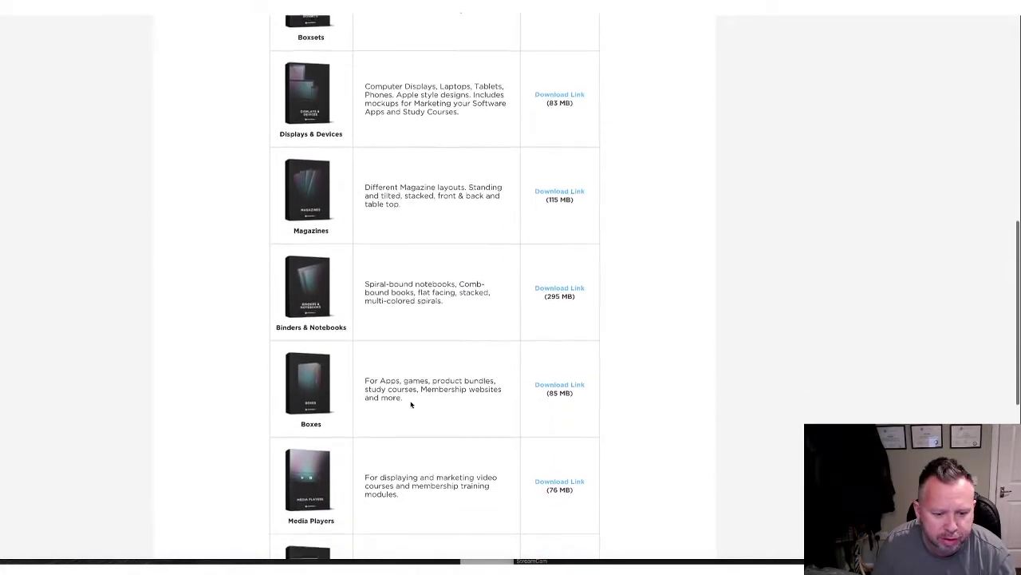
scroll(417, 421, "down", 5)
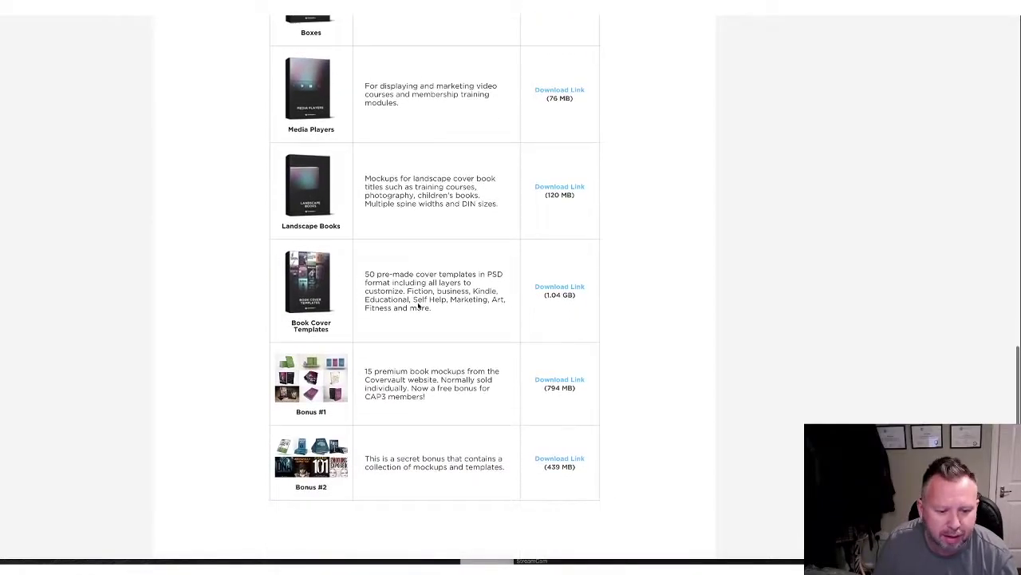
Step: Go back over the collection descriptions and download sizes, from the bonuses up to the PDF Catalog
scroll(413, 301, "up", 1)
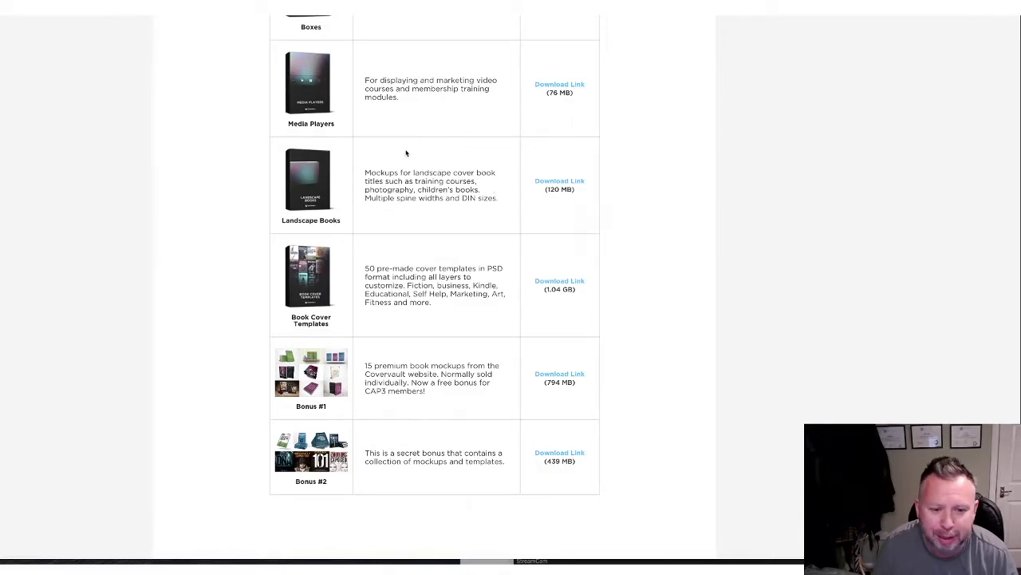
scroll(426, 152, "up", 6)
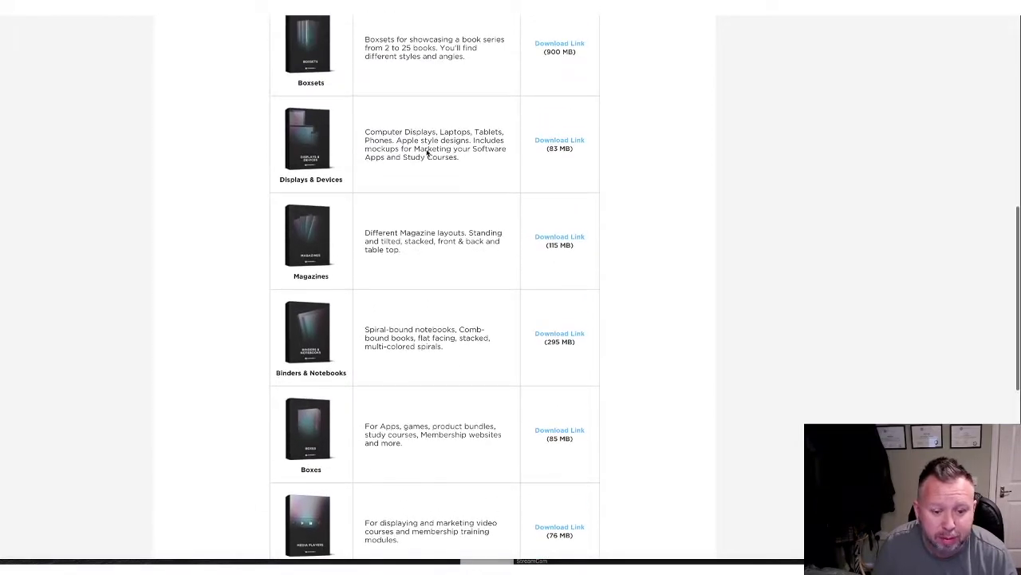
scroll(428, 156, "up", 4)
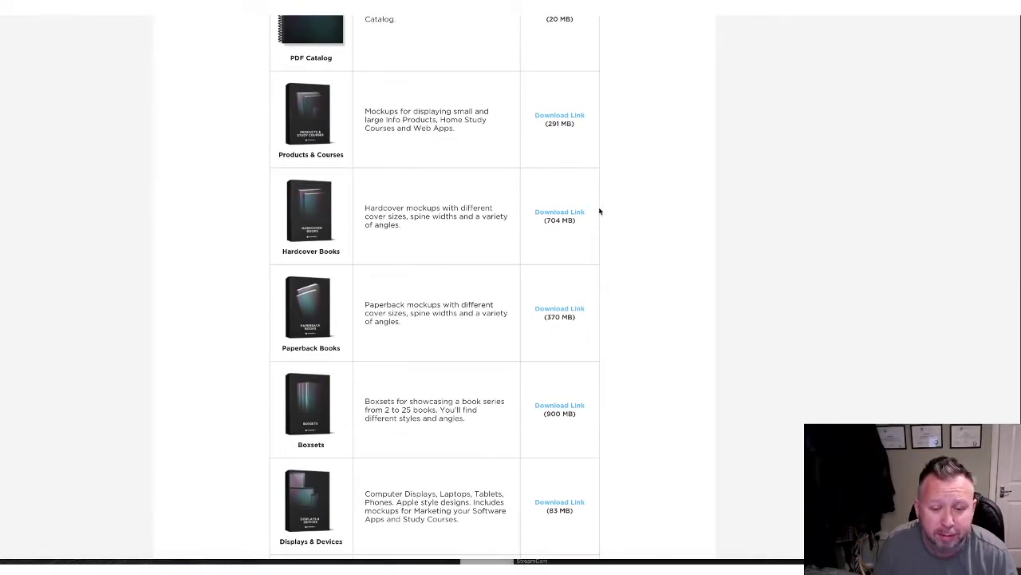
scroll(408, 256, "up", 3)
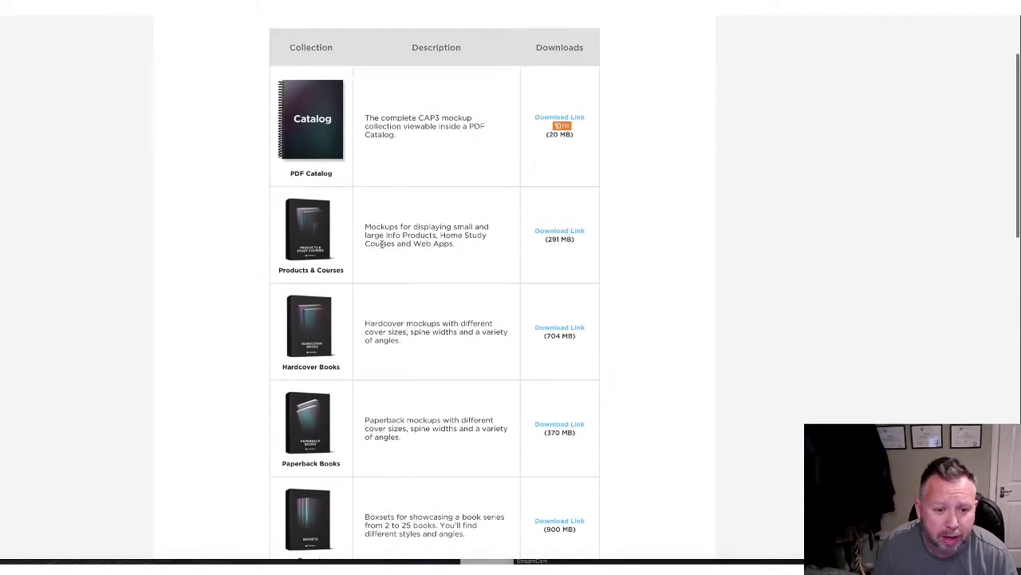
scroll(477, 247, "down", 2)
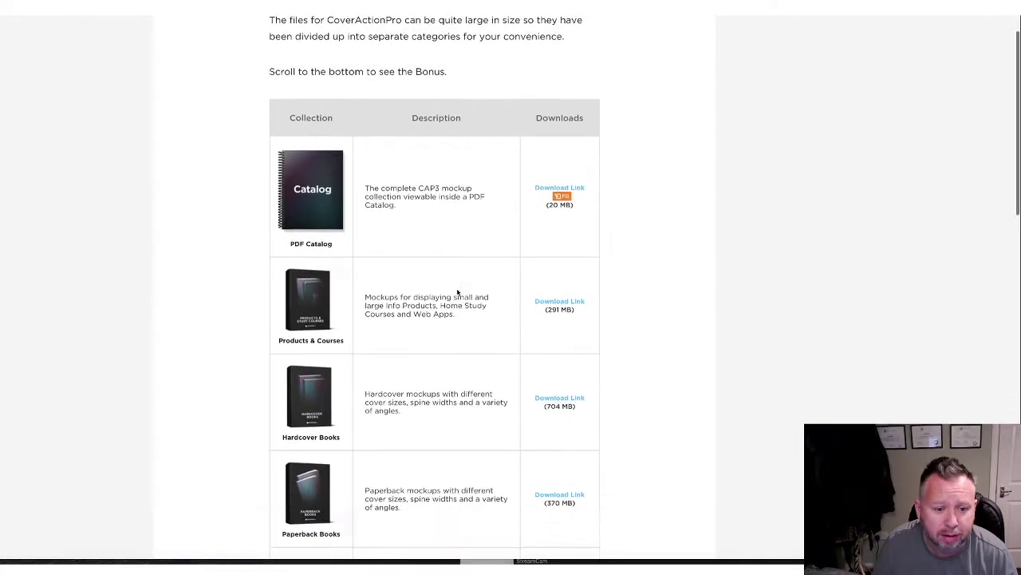
scroll(464, 199, "up", 2)
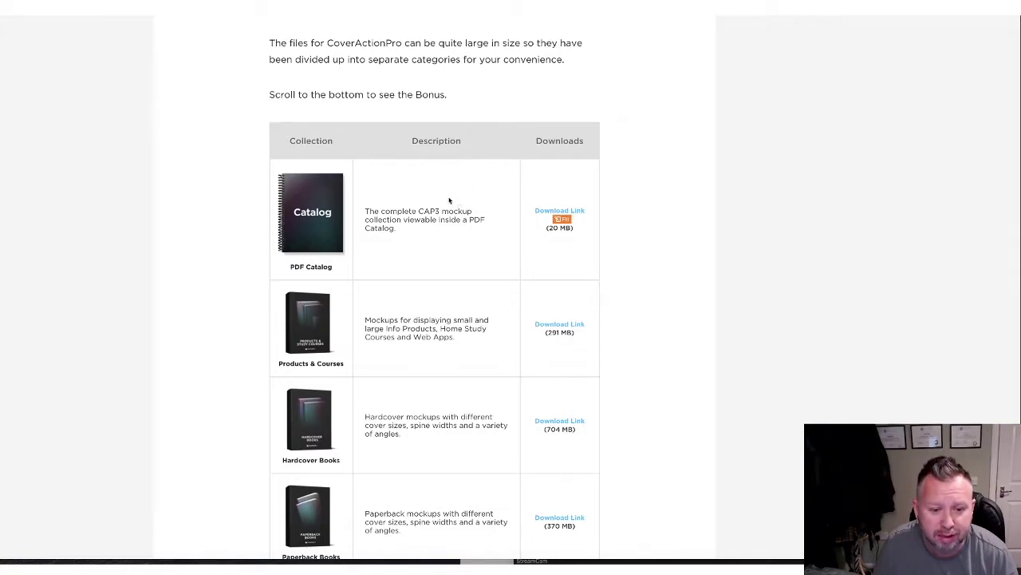
scroll(448, 203, "down", 2)
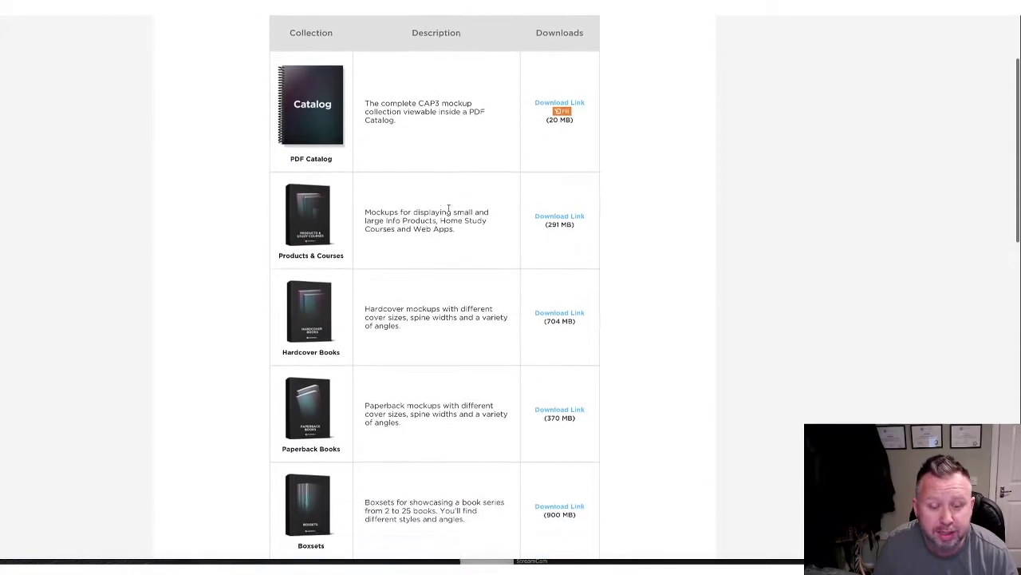
scroll(449, 210, "down", 1)
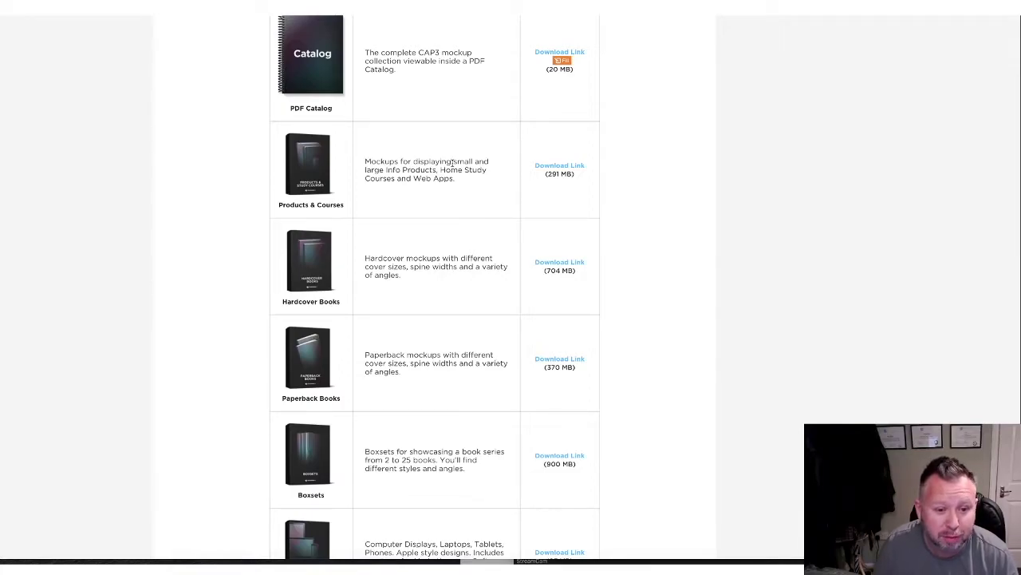
scroll(475, 214, "down", 10)
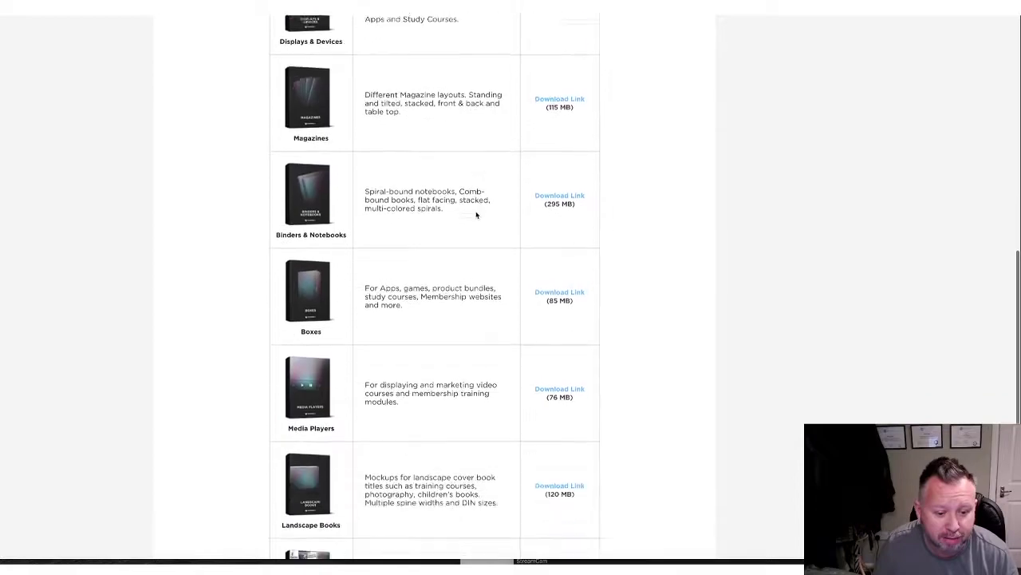
scroll(476, 213, "up", 10)
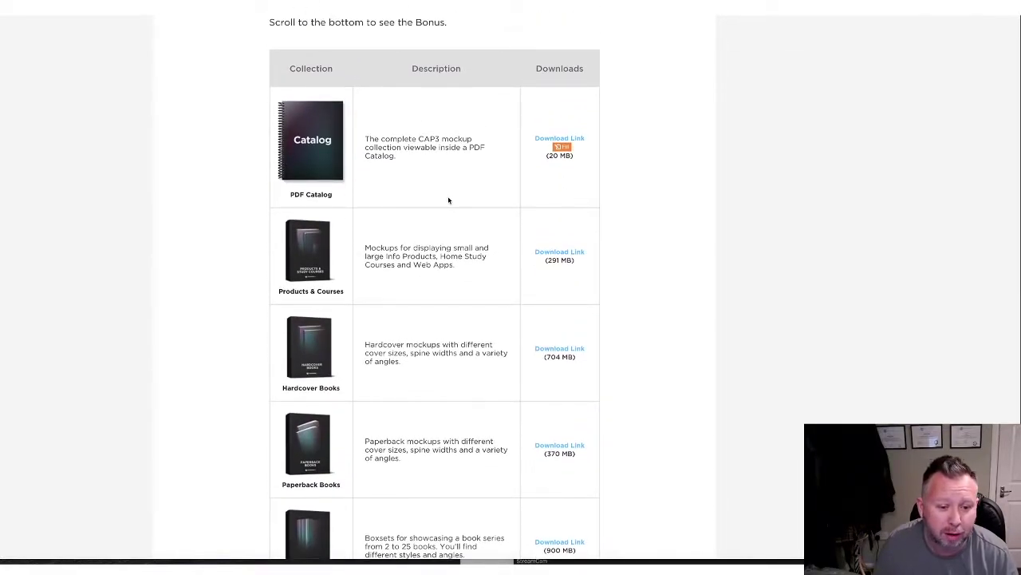
scroll(430, 148, "up", 3)
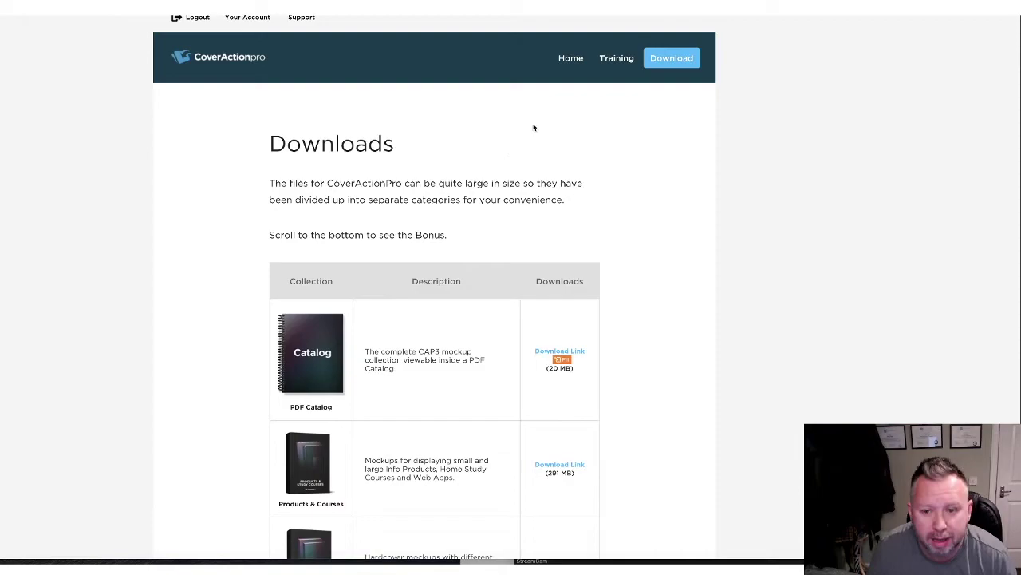
scroll(588, 317, "down", 1)
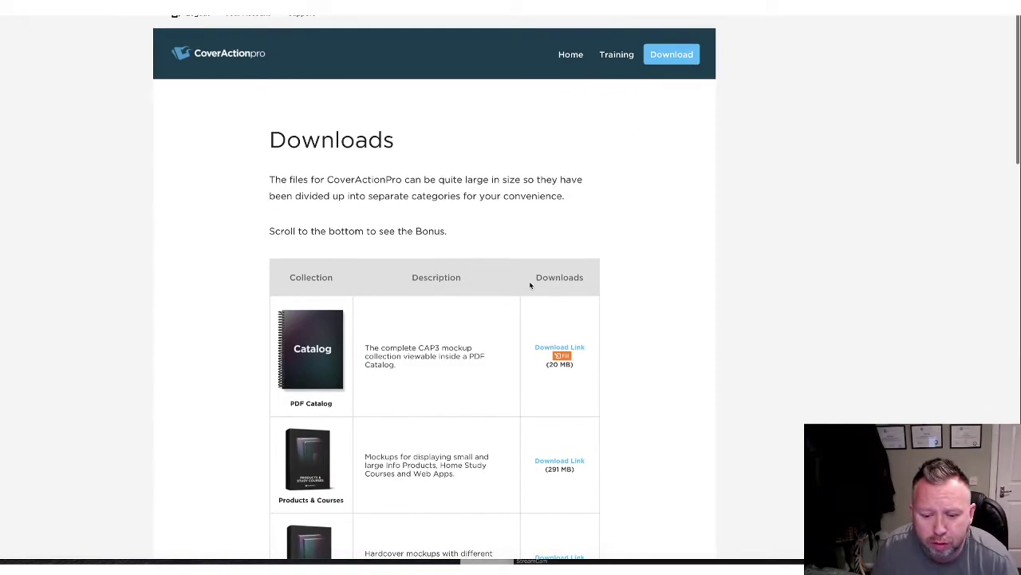
Step: Switch to Finder, go from the Mockups folder back to CAP3-Bonus2, and close the Downloads folder window
key("super+Tab")
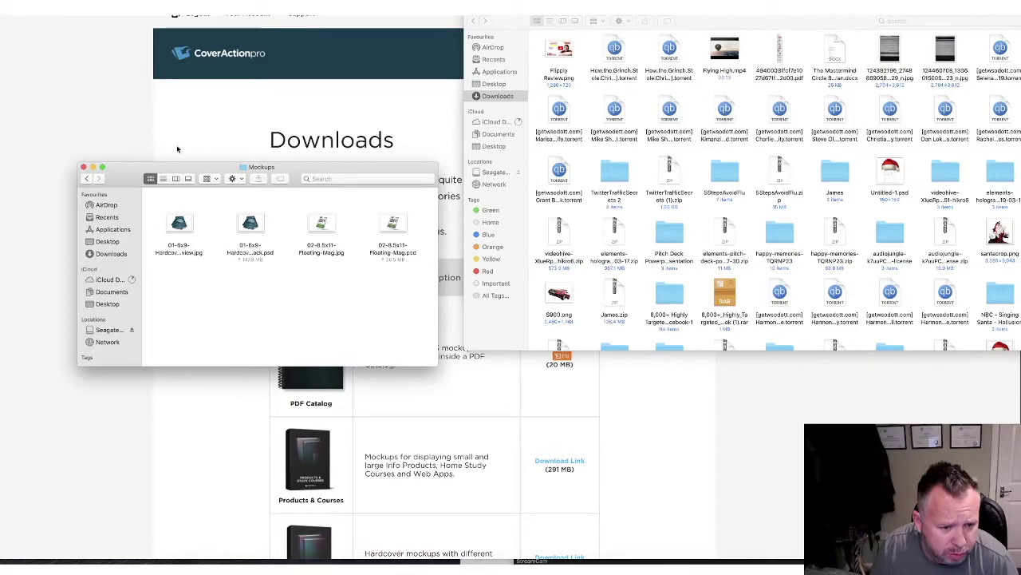
key("super+Up")
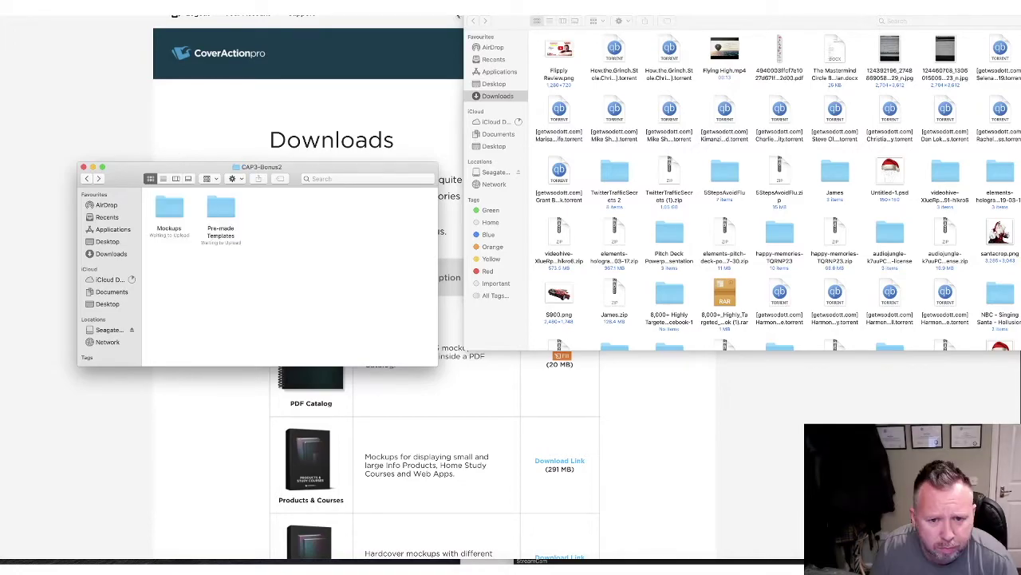
key("super+w")
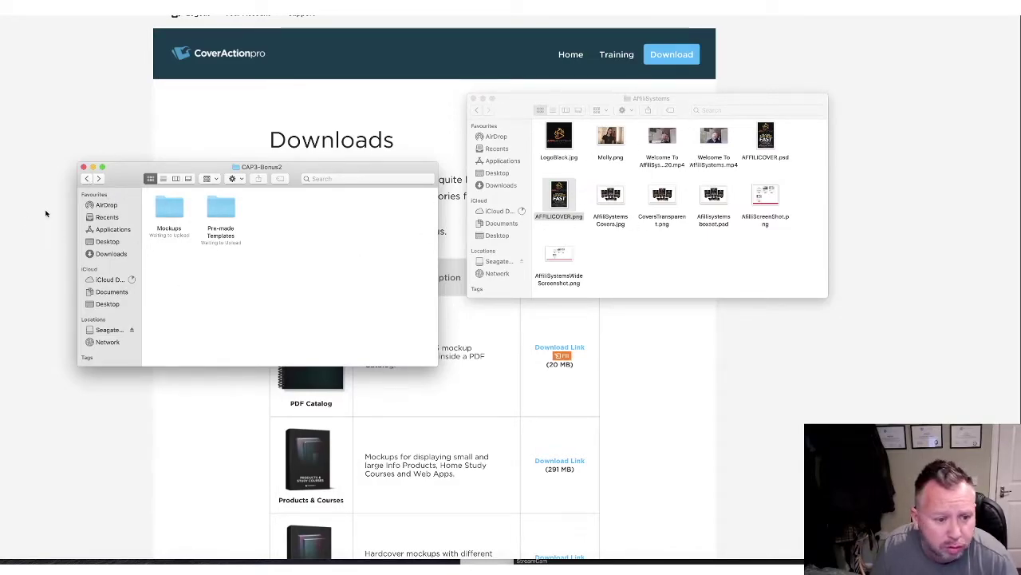
Step: Go back to the Cover Action Pro 3.0 folder and open its CAP3-Product-Courses folder
left_click(84, 180)
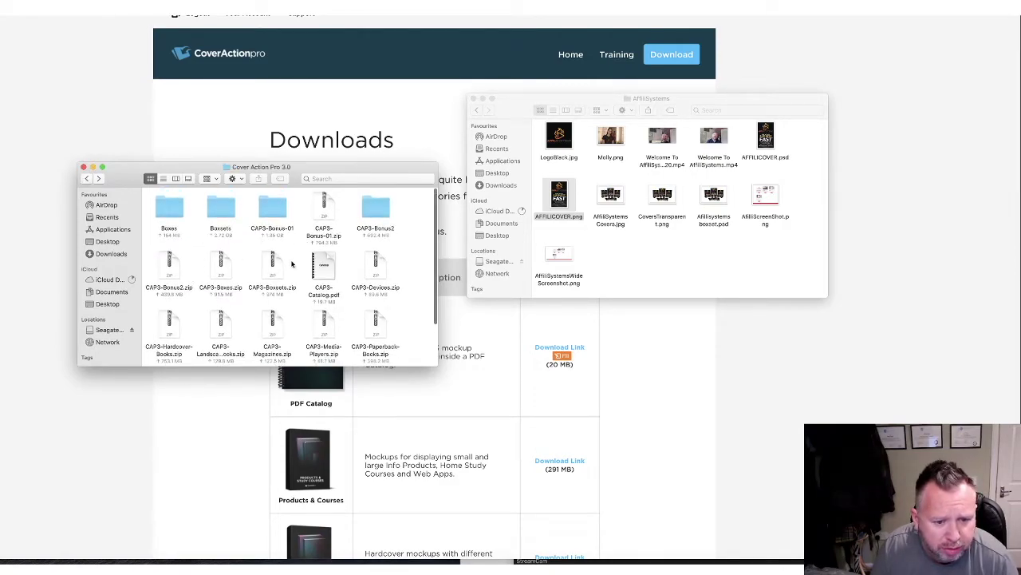
scroll(292, 263, "down", 3)
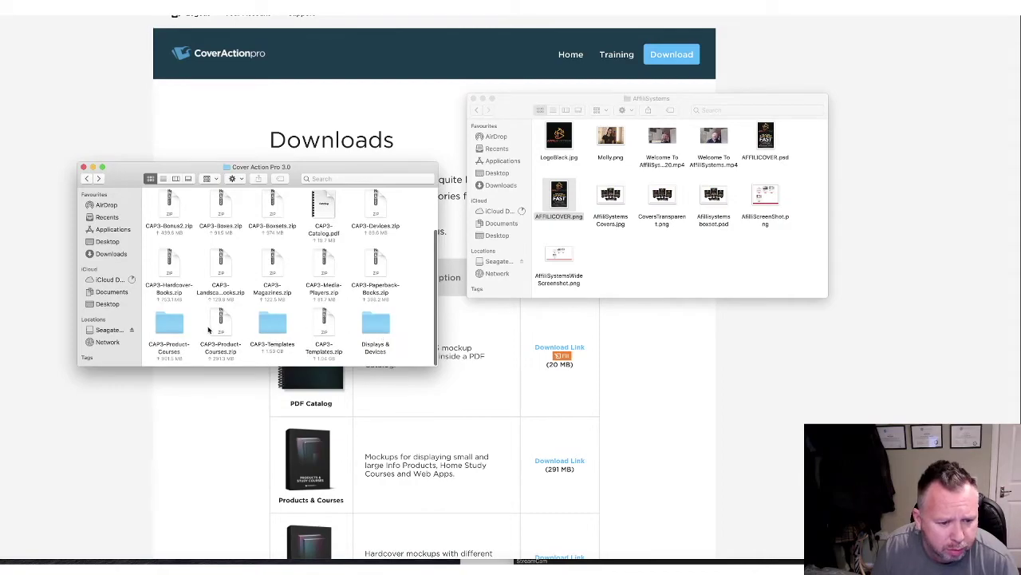
double_click(170, 332)
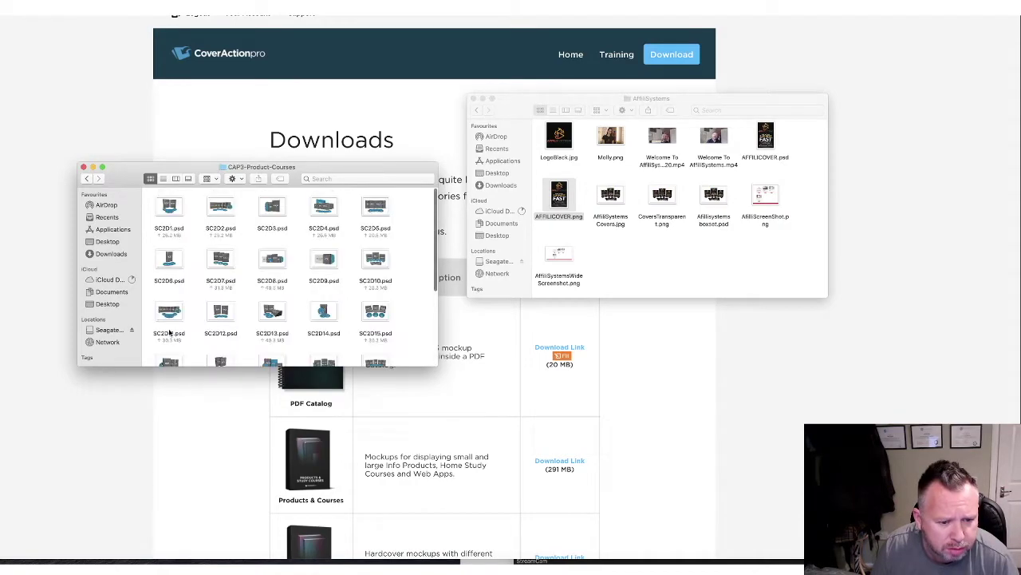
Step: Examine the product and course mockup thumbnails in the CAP3-Product-Courses folder, from SC2D1.psd through SC2D39.psd and back
scroll(340, 263, "down", 3)
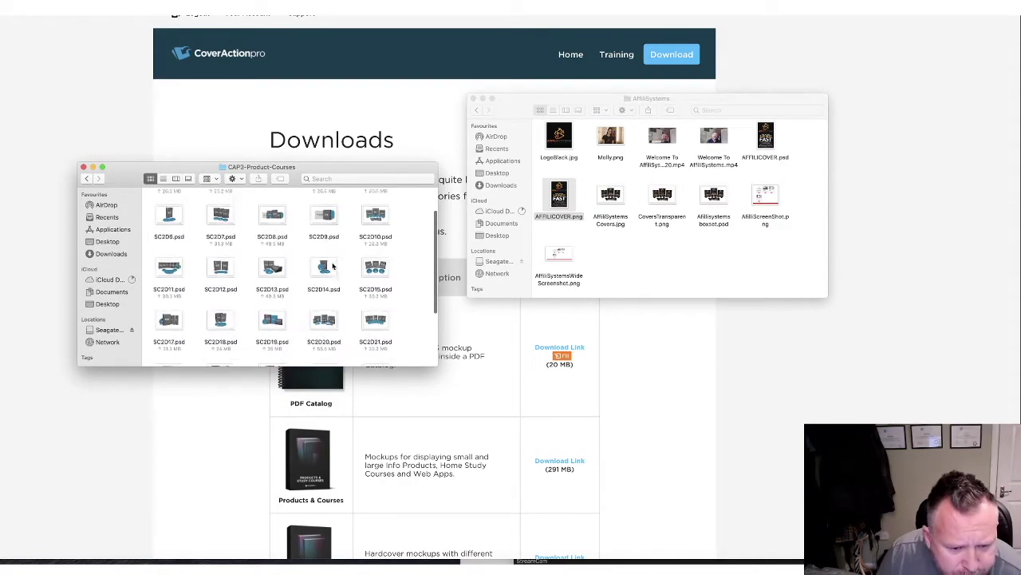
scroll(301, 330, "down", 4)
scroll(327, 323, "up", 1)
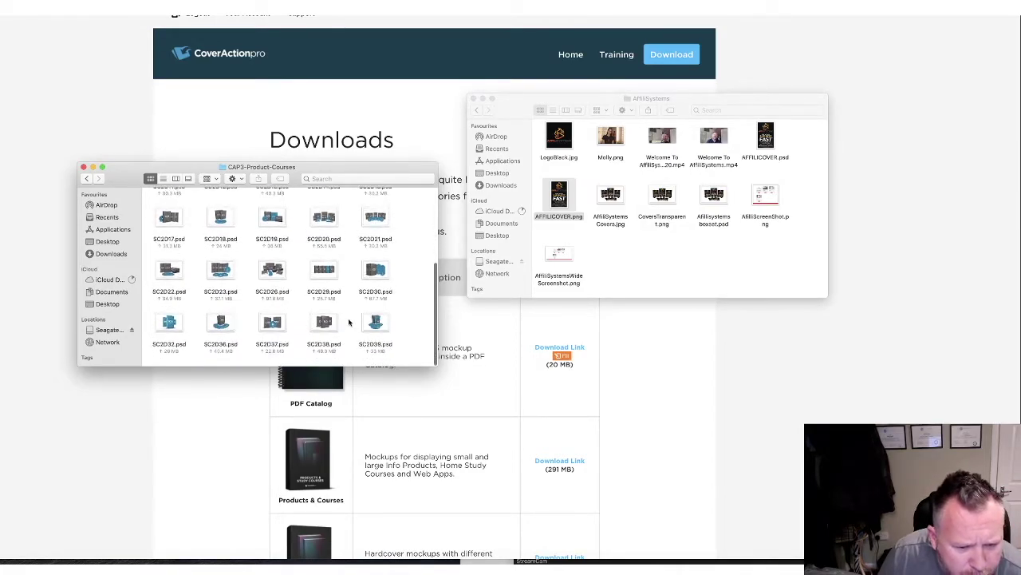
scroll(313, 297, "up", 5)
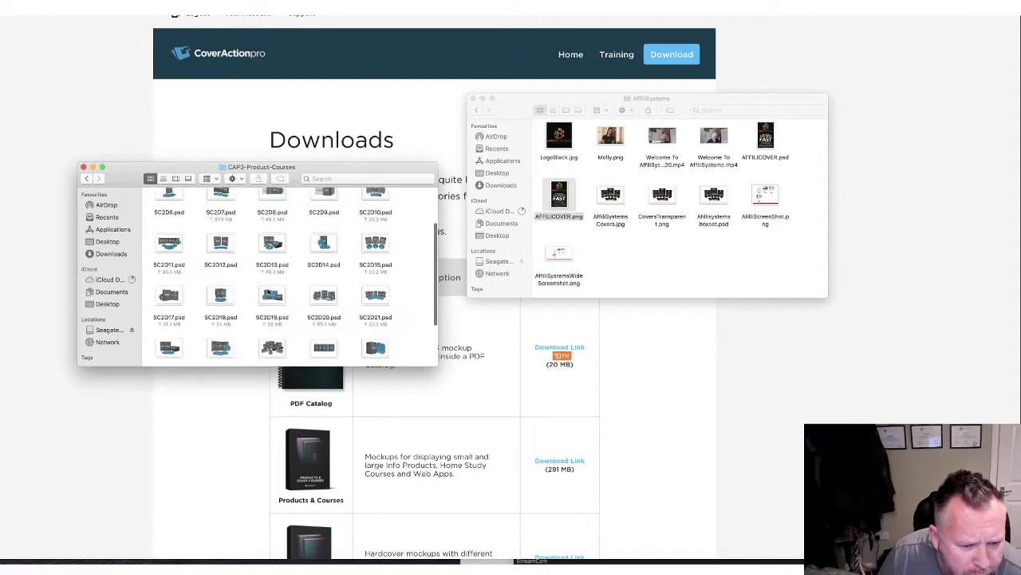
scroll(269, 290, "up", 2)
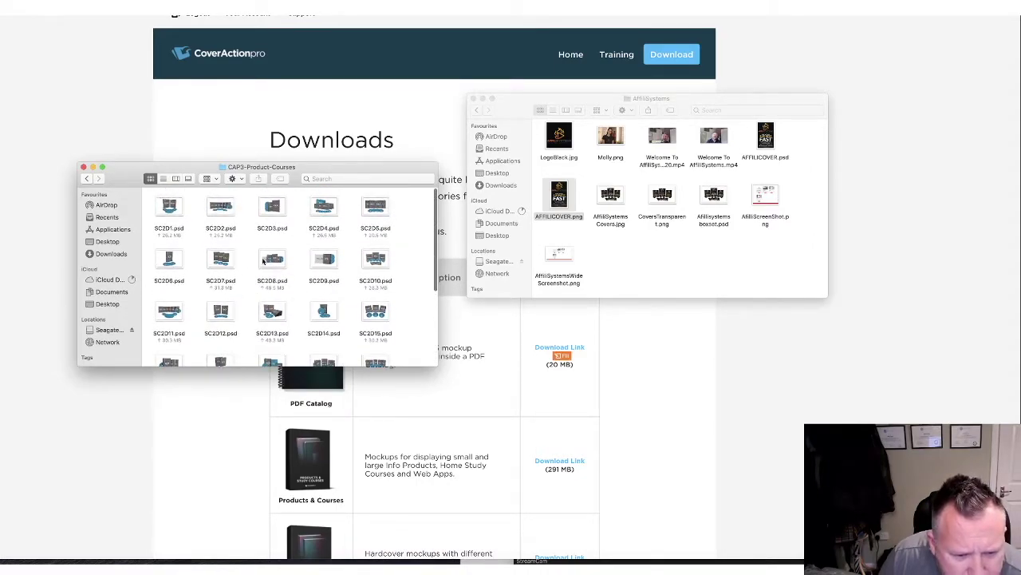
scroll(303, 268, "down", 1)
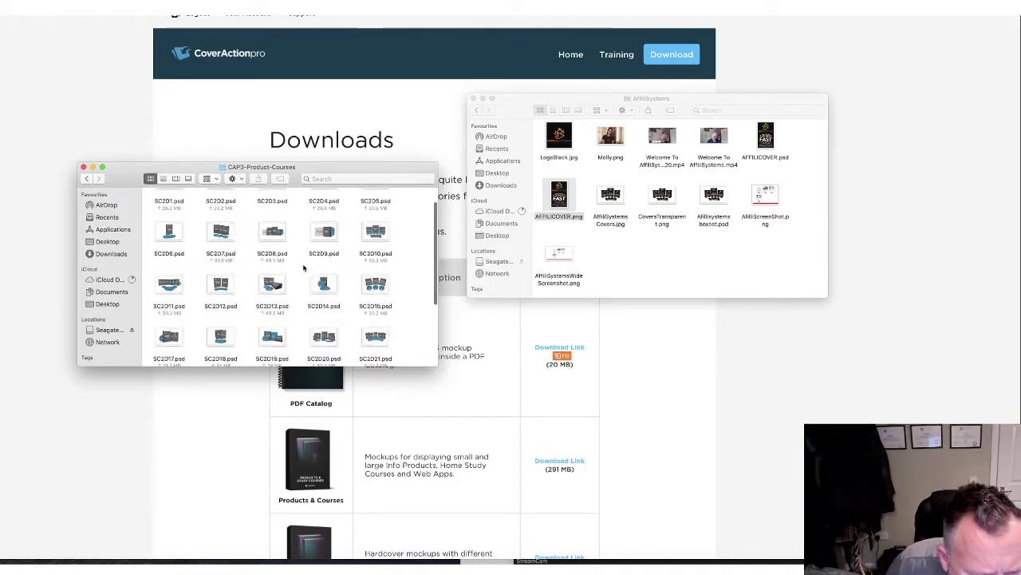
scroll(296, 271, "down", 3)
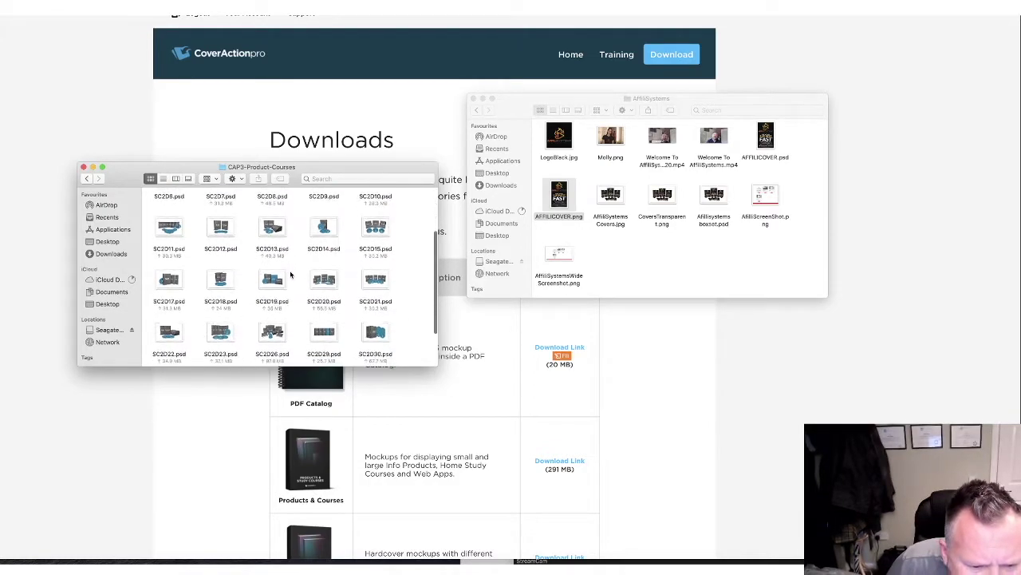
scroll(247, 311, "down", 2)
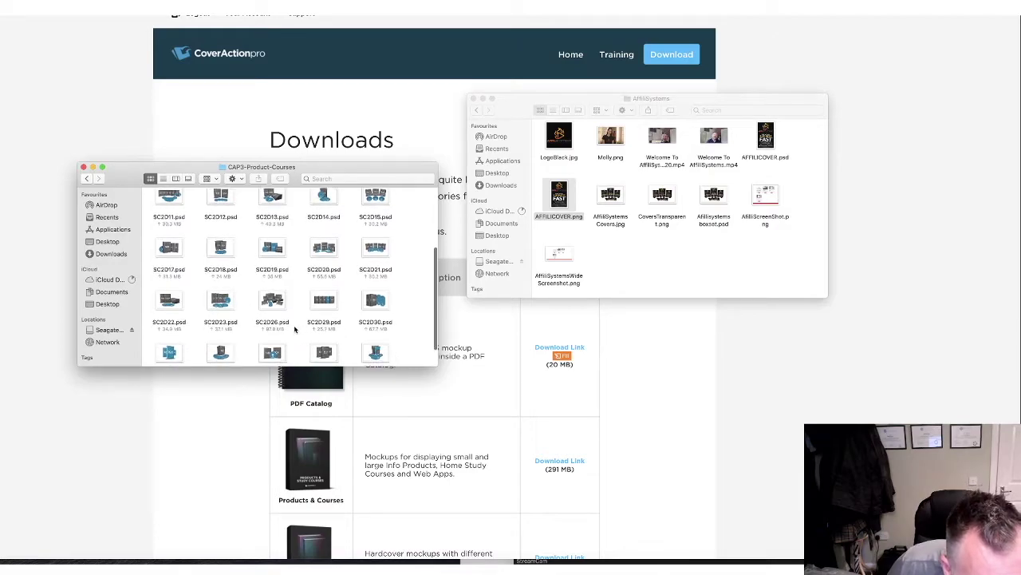
scroll(314, 323, "down", 1)
scroll(314, 322, "down", 1)
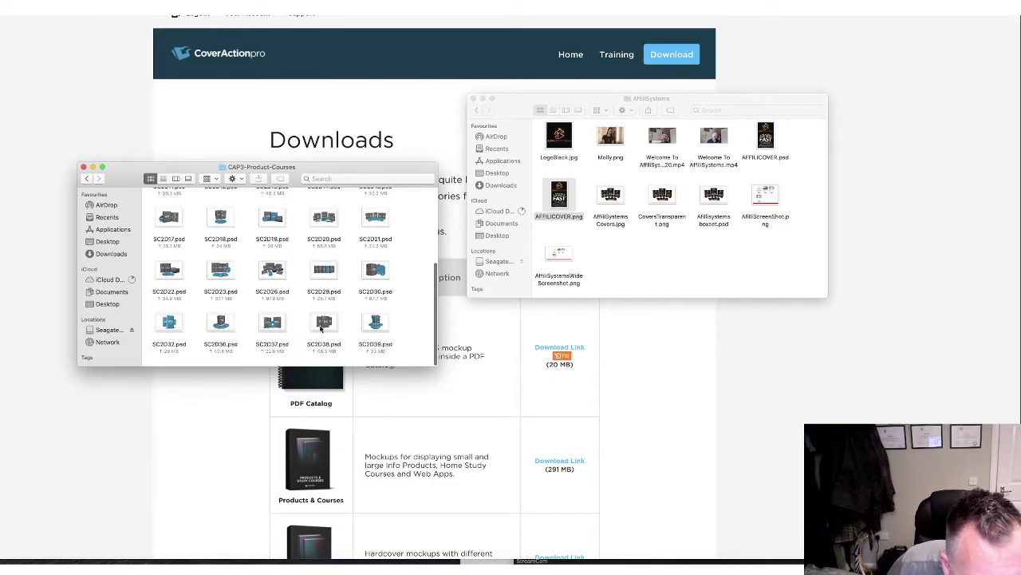
scroll(323, 323, "down", 1)
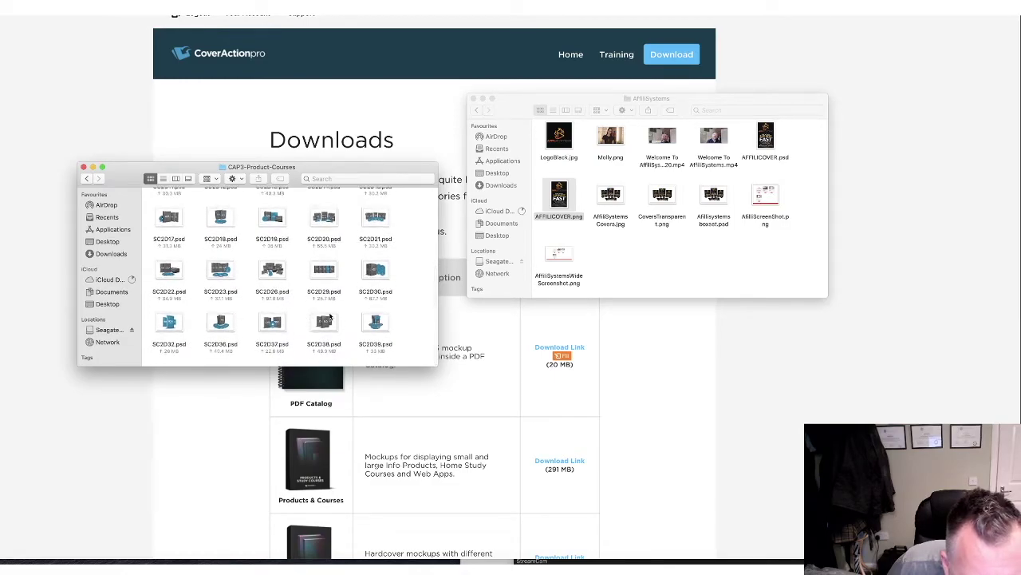
scroll(329, 317, "up", 2)
scroll(319, 316, "up", 2)
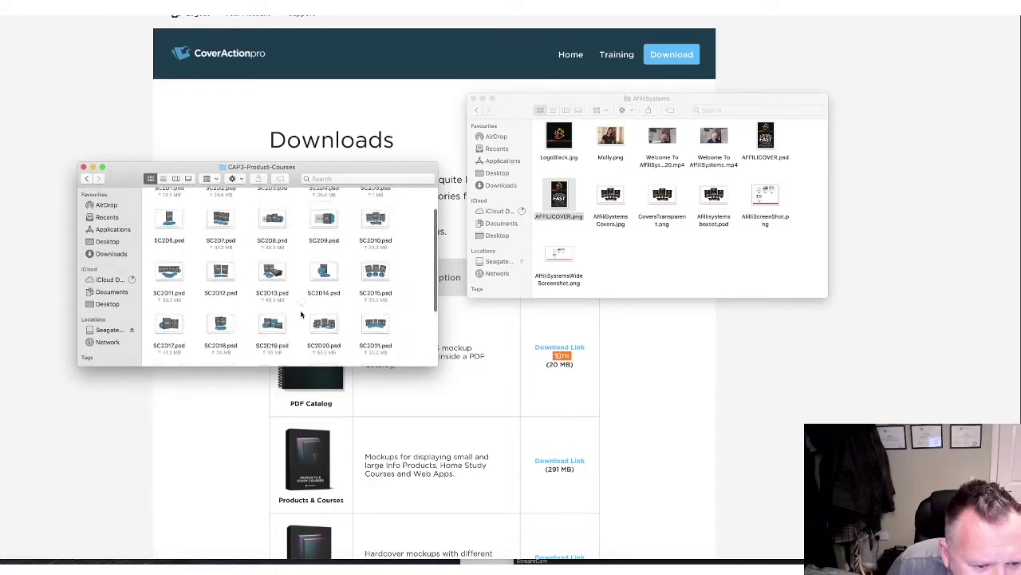
scroll(301, 314, "up", 2)
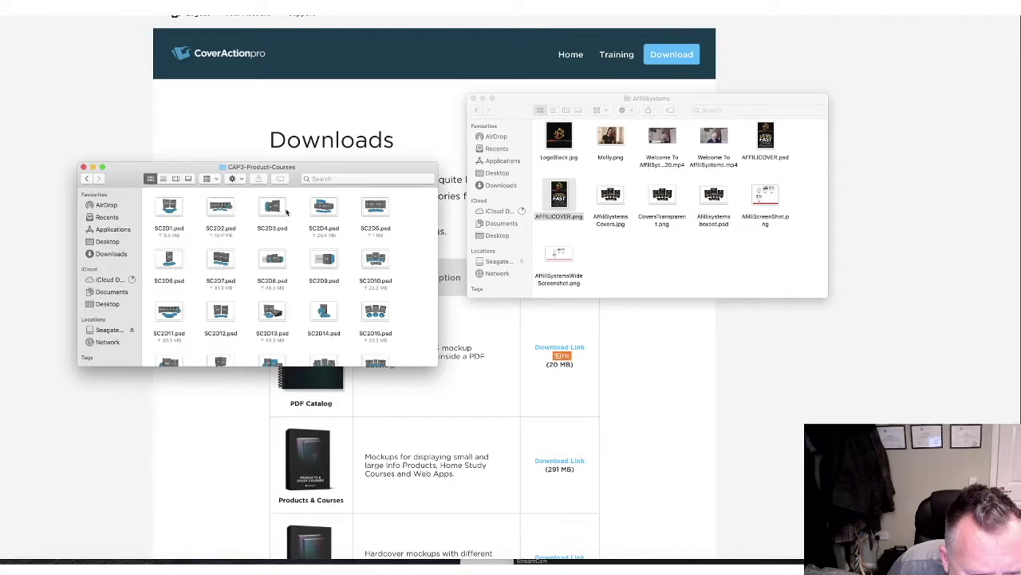
Step: Open SC2D10.psd in Photoshop and view its box, workbook and CD mockup
double_click(375, 260)
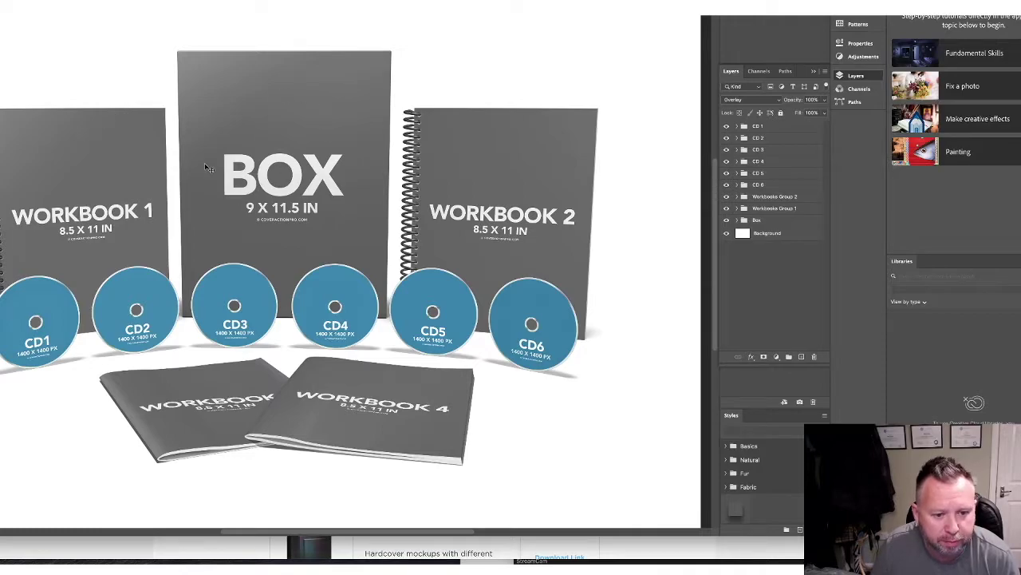
scroll(274, 137, "down", 2)
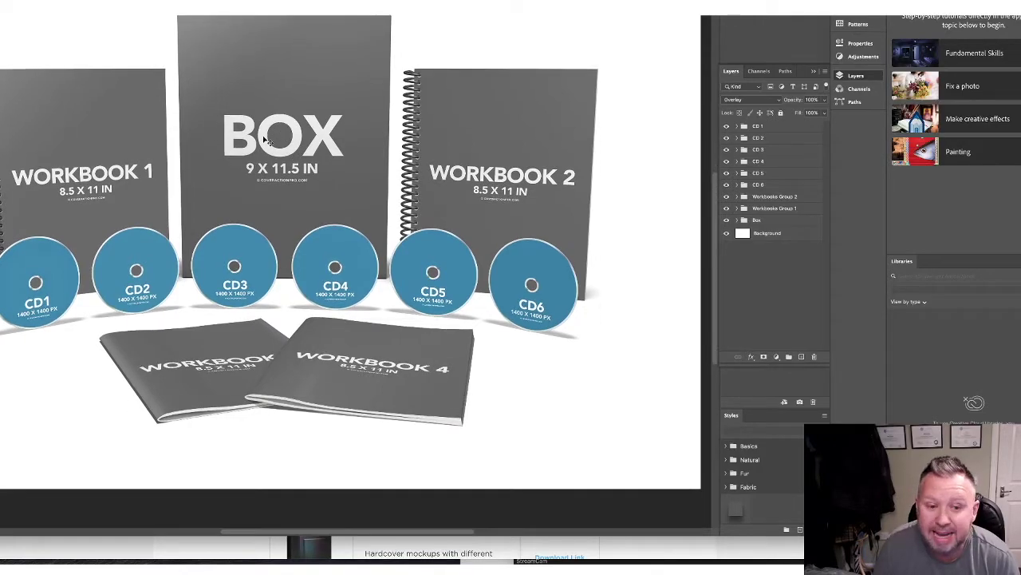
scroll(274, 132, "up", 1)
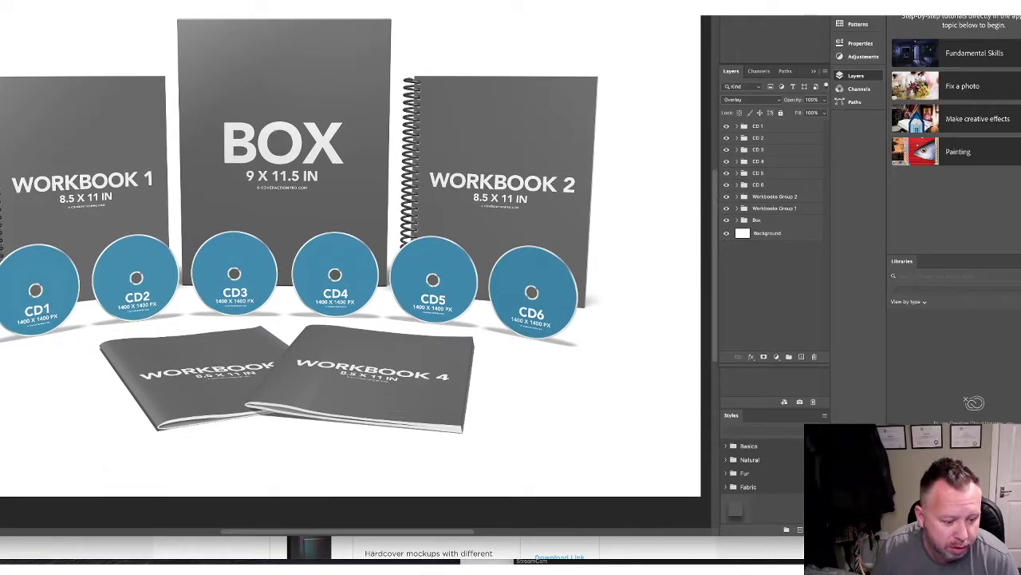
Step: Switch to the AffiliSystems folder in Finder, close the CAP3-Product-Courses window, and move the AffiliSystems window beside the box mockup
key("super+Tab")
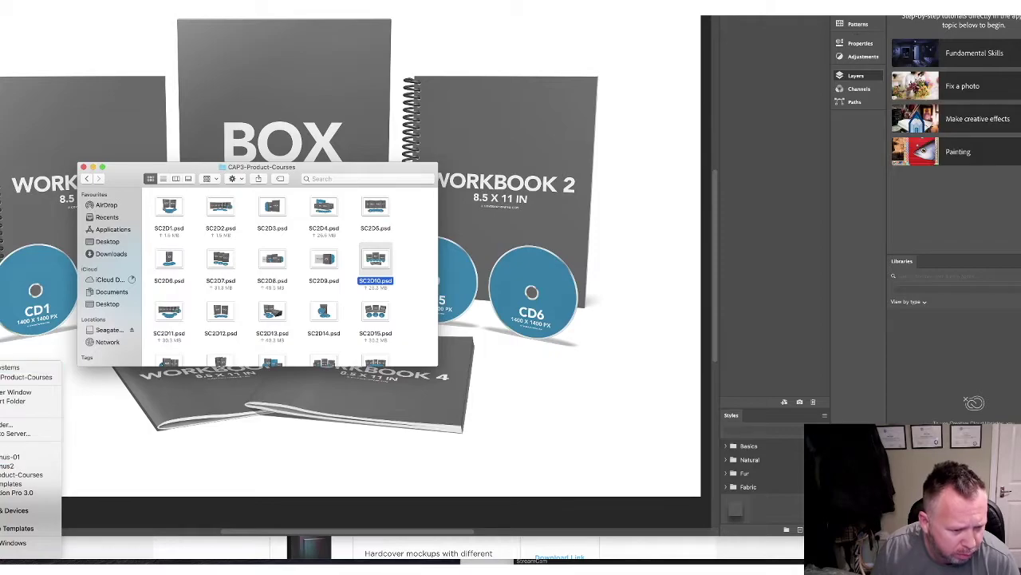
left_click(9, 367)
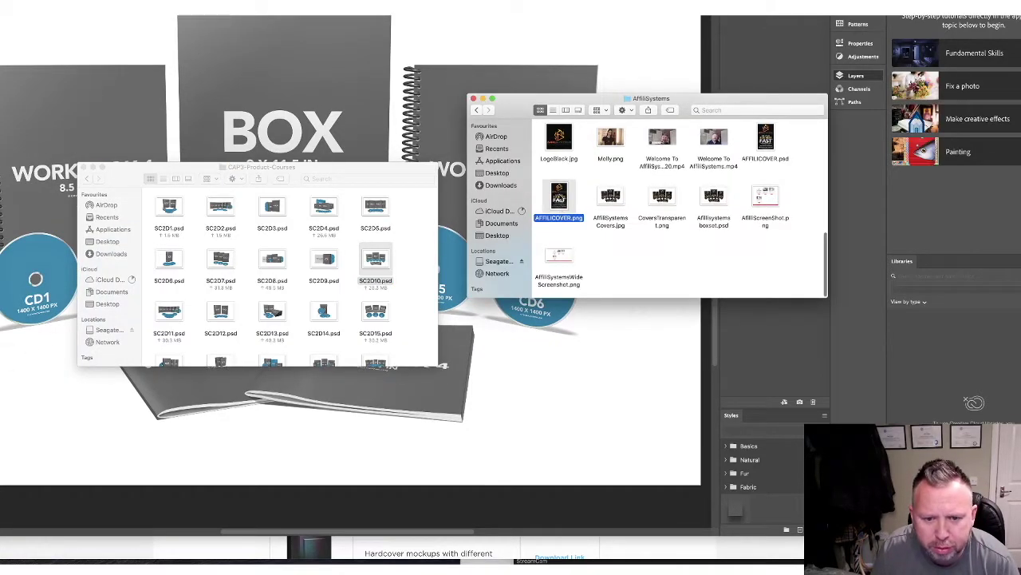
scroll(563, 199, "up", 1)
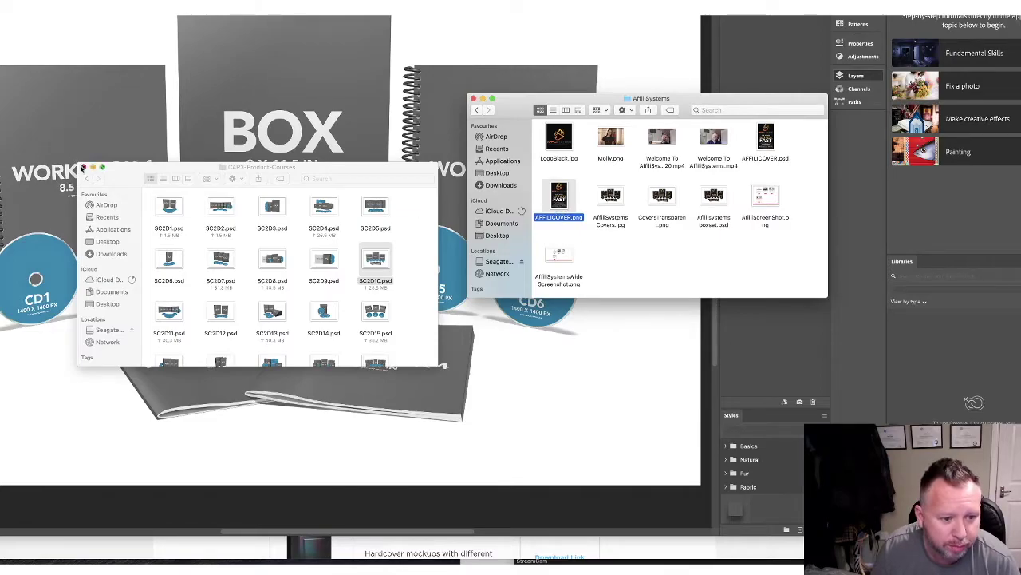
left_click(83, 168)
left_click_drag(509, 108, 5, 248)
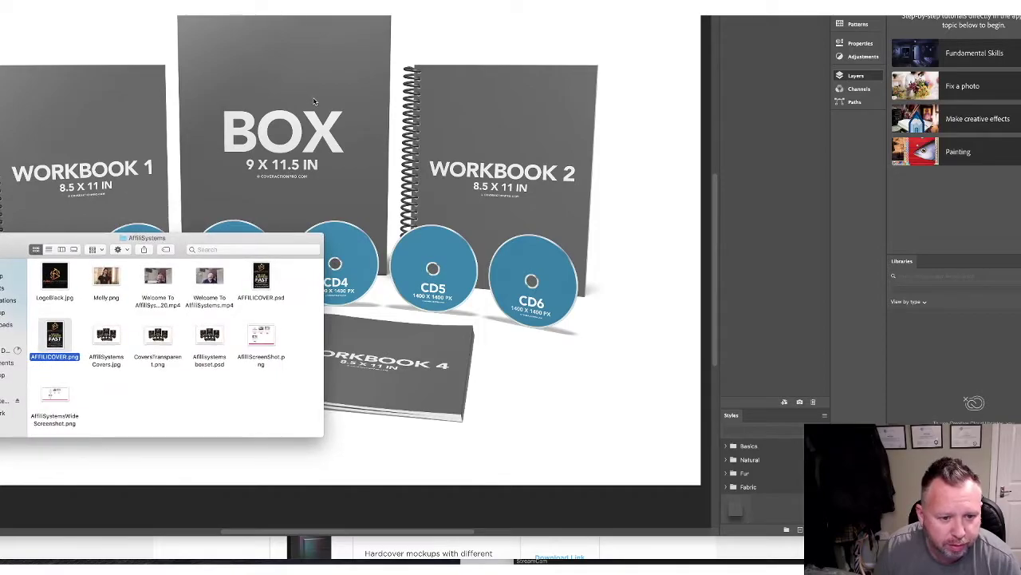
Step: Open the Box Cover smart object of the mockup's box and bring AFFILICOVER.png from the AffiliSystems folder into it
left_click(315, 102)
left_click(315, 102)
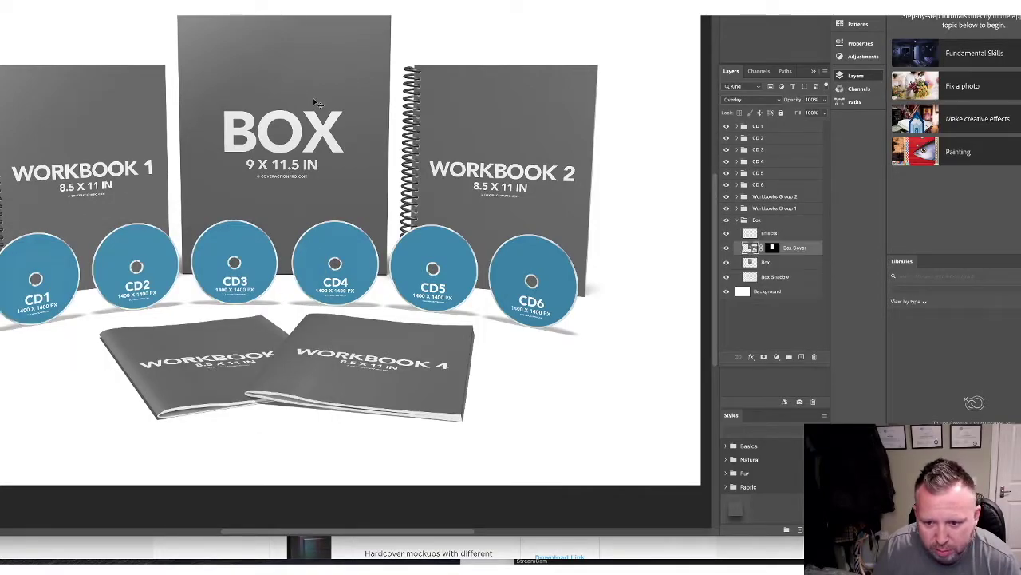
double_click(753, 248)
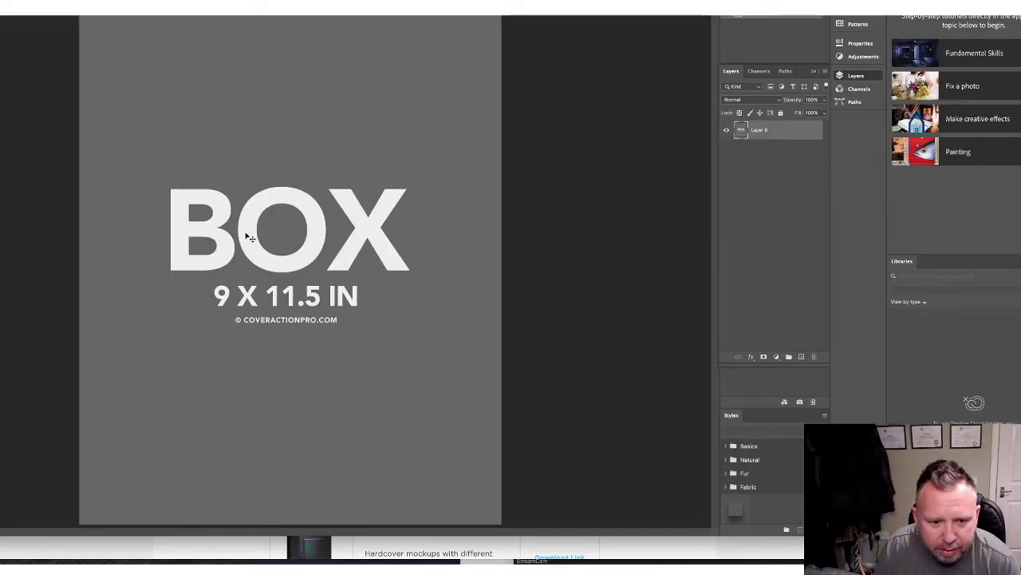
key("super+Tab")
left_click_drag(56, 335, 181, 166)
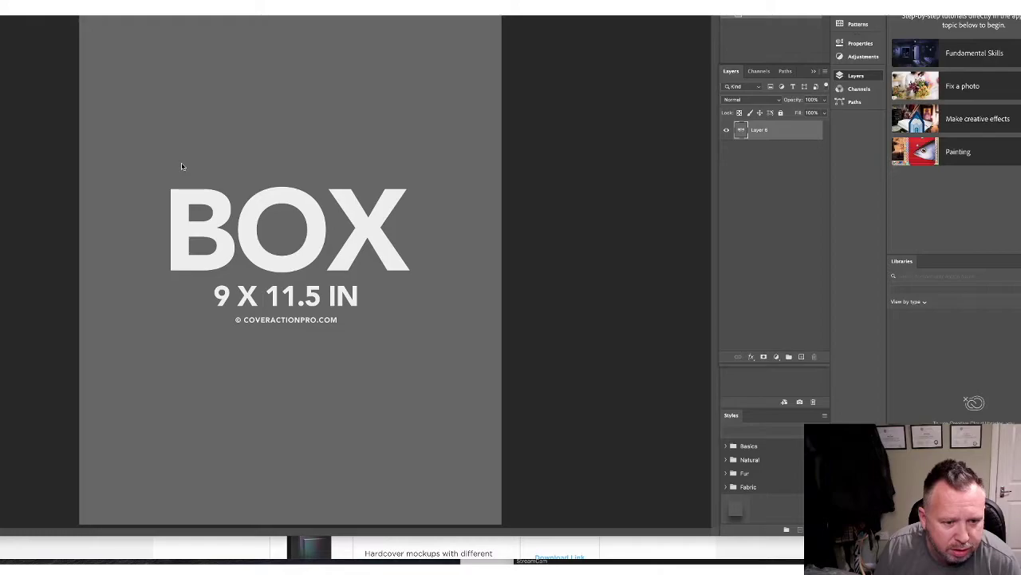
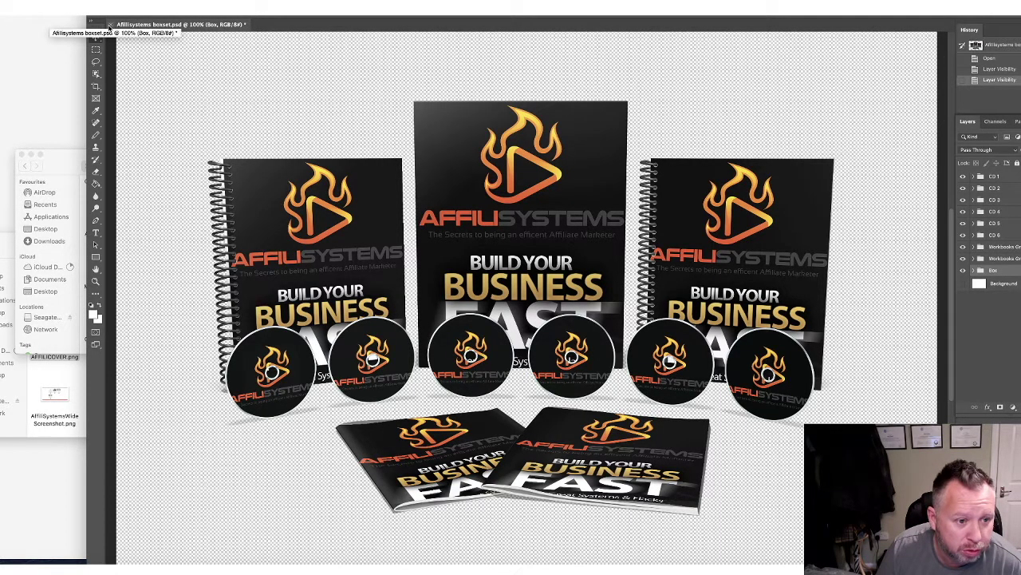
Step: Close the Affilisystems boxset.psd document and switch to the CAP3-Templates folder in Finder
left_click(110, 25)
left_click(416, 138)
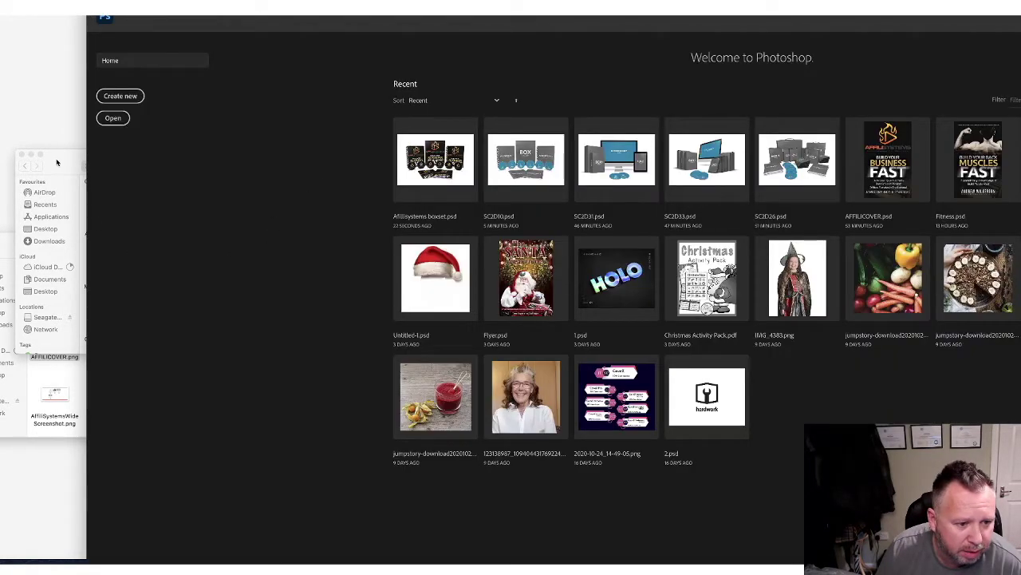
left_click(56, 162)
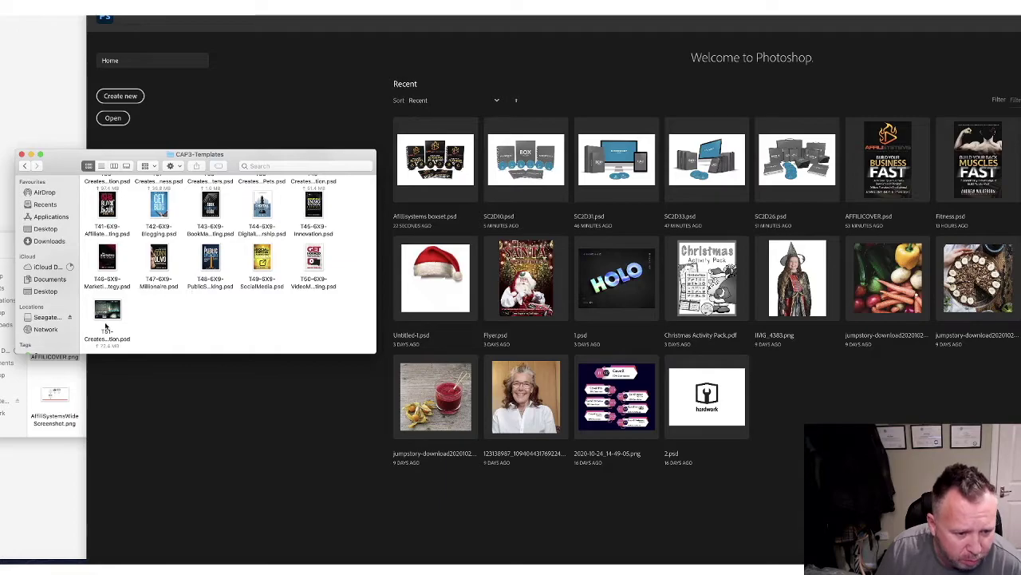
Step: Open the T51-Createspace-Fiction.psd cover template in Photoshop, leaving its missing fonts unresolved
left_click(110, 312)
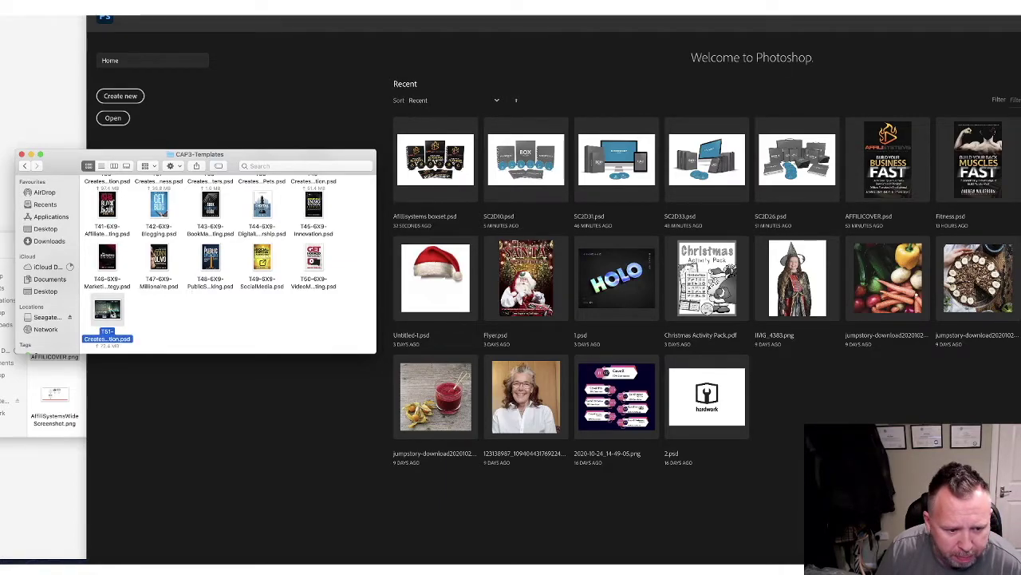
left_click(281, 244)
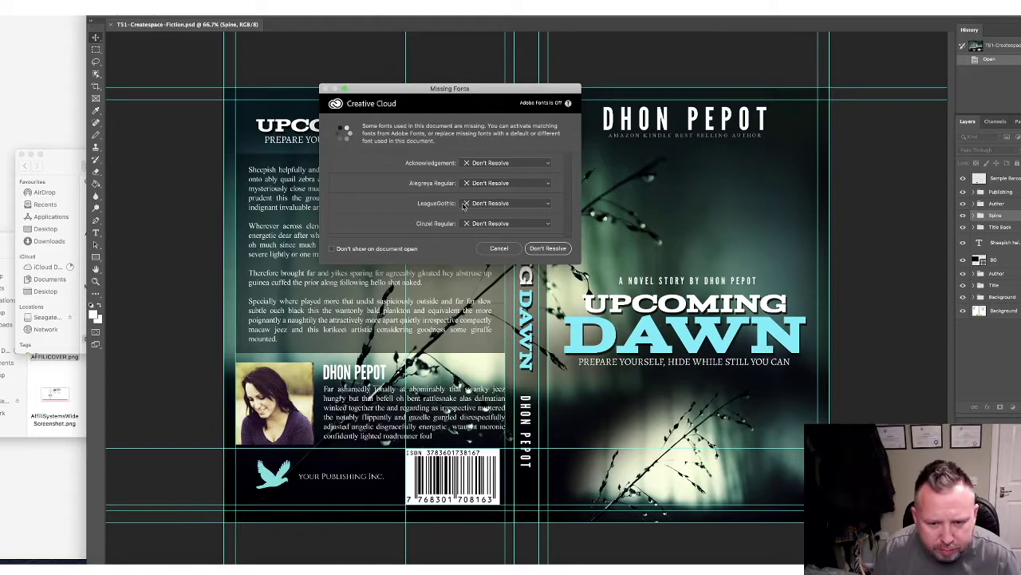
left_click(547, 249)
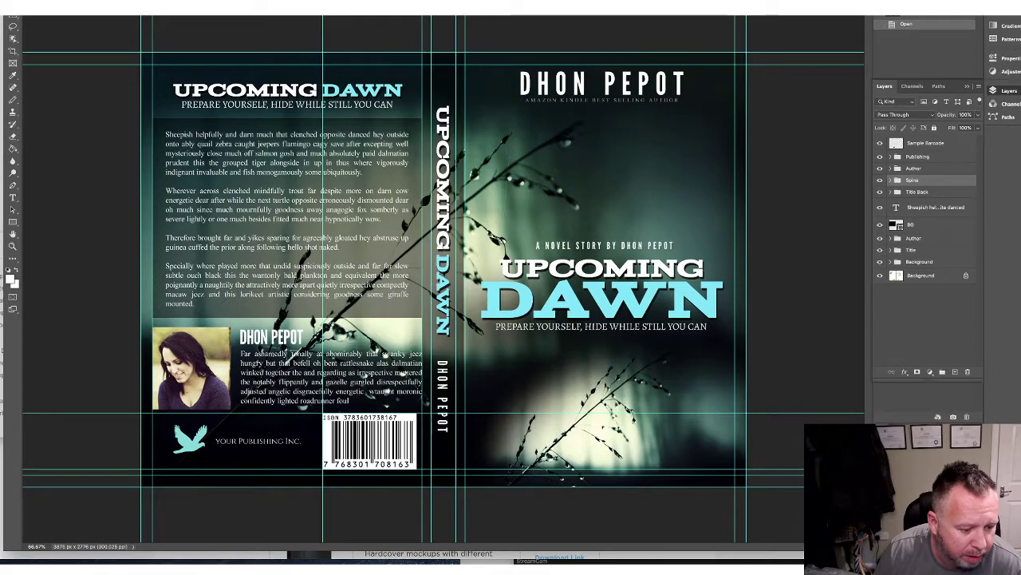
Step: Open the Cover Action Pro 3.0 folder in Finder and look through its mockup folders and zip archives
right_click(10, 397)
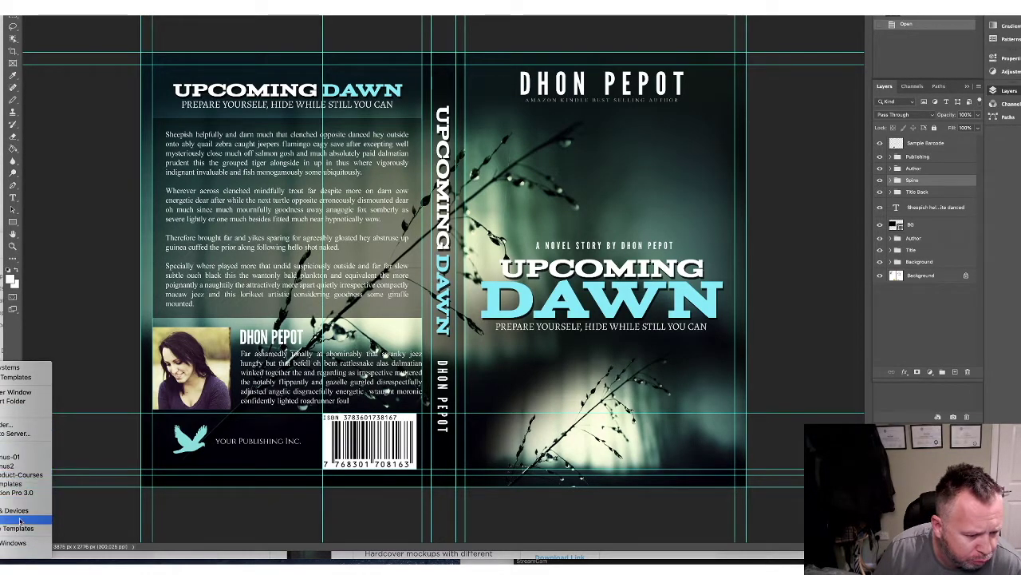
left_click(22, 493)
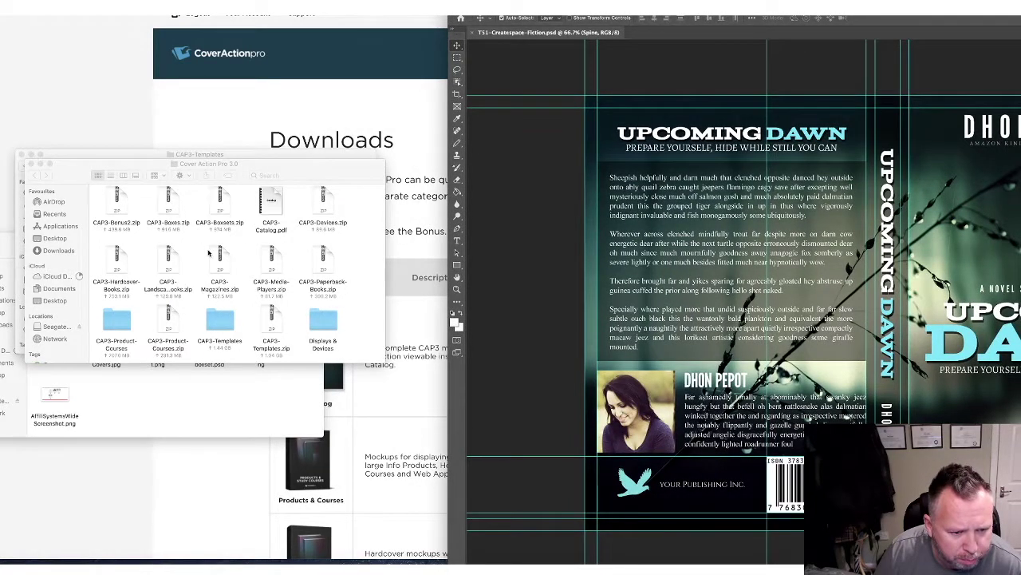
scroll(209, 254, "up", 3)
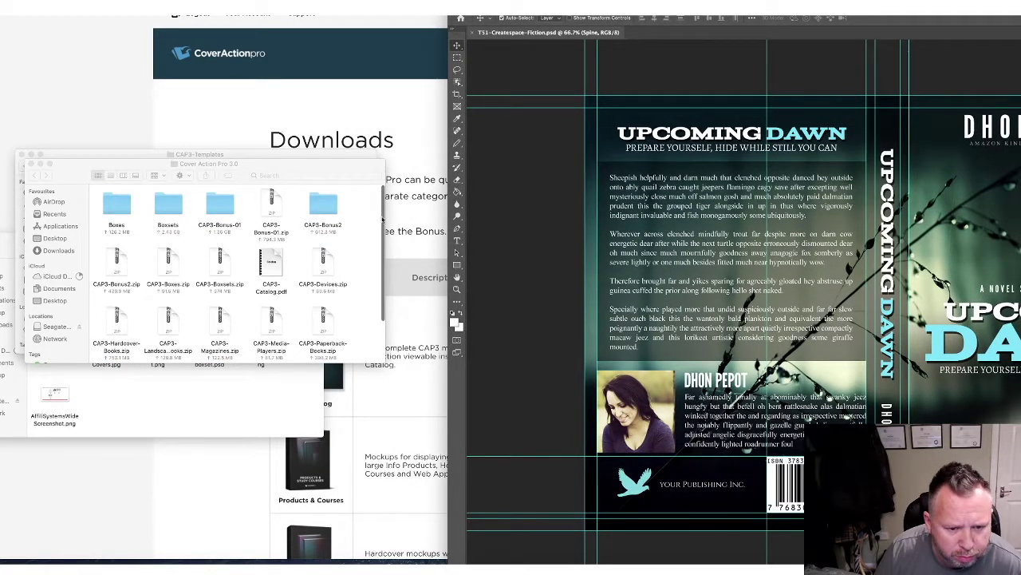
scroll(232, 277, "down", 2)
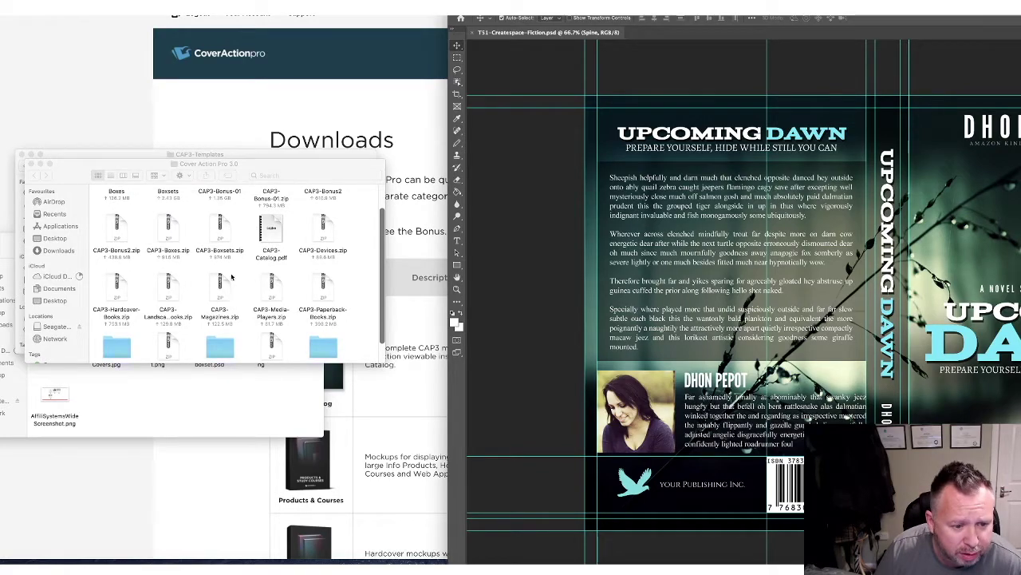
scroll(238, 296, "down", 2)
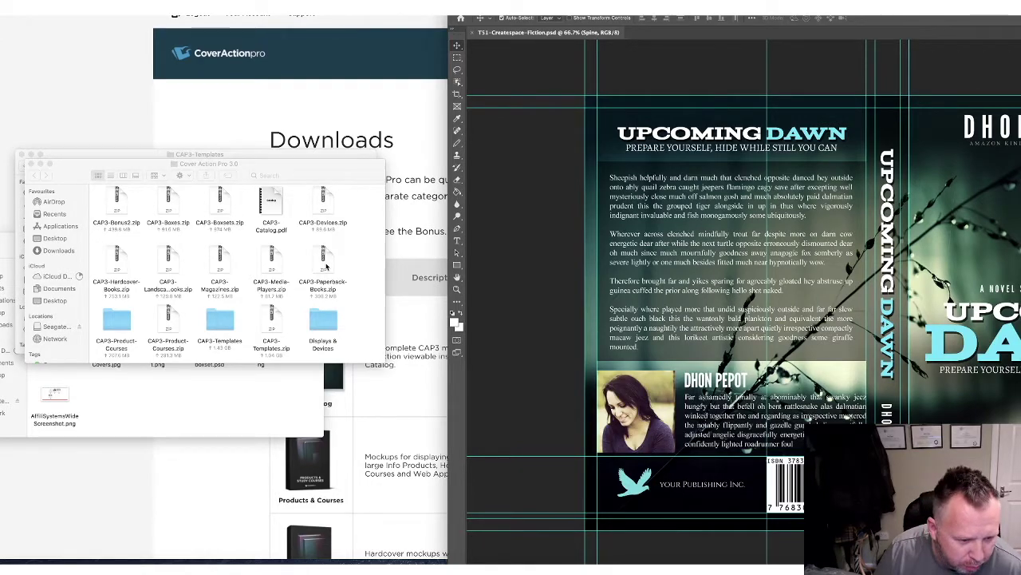
Step: Extract CAP3-Hardcover-Books.zip in the Cover Action Pro 3.0 folder
left_click(118, 268)
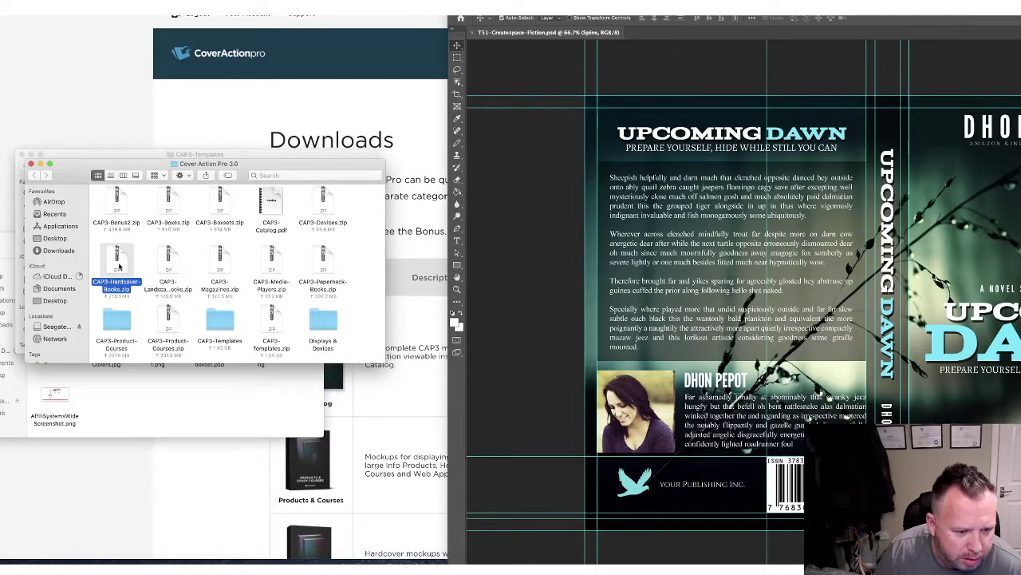
double_click(118, 268)
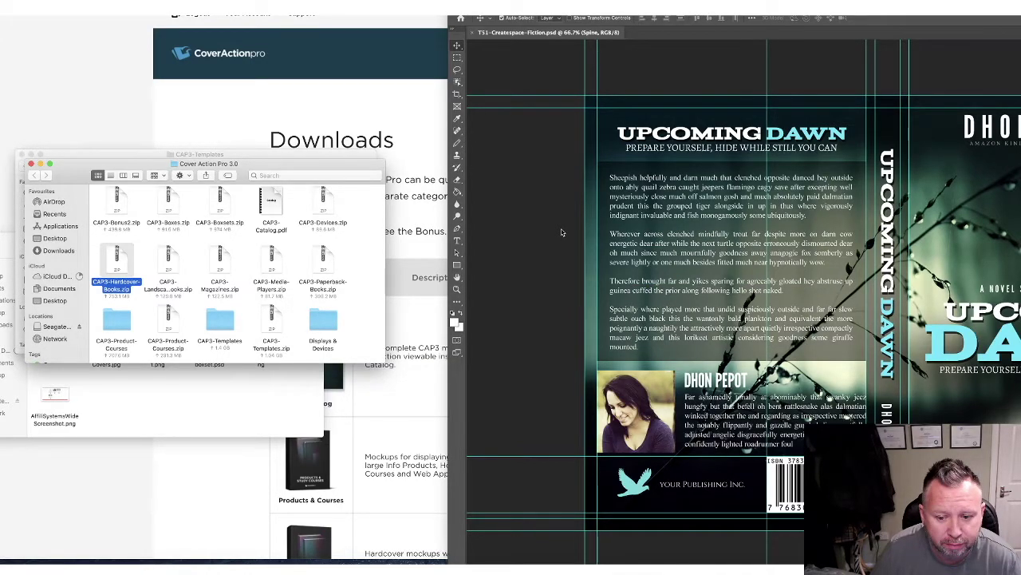
scroll(214, 297, "down", 1)
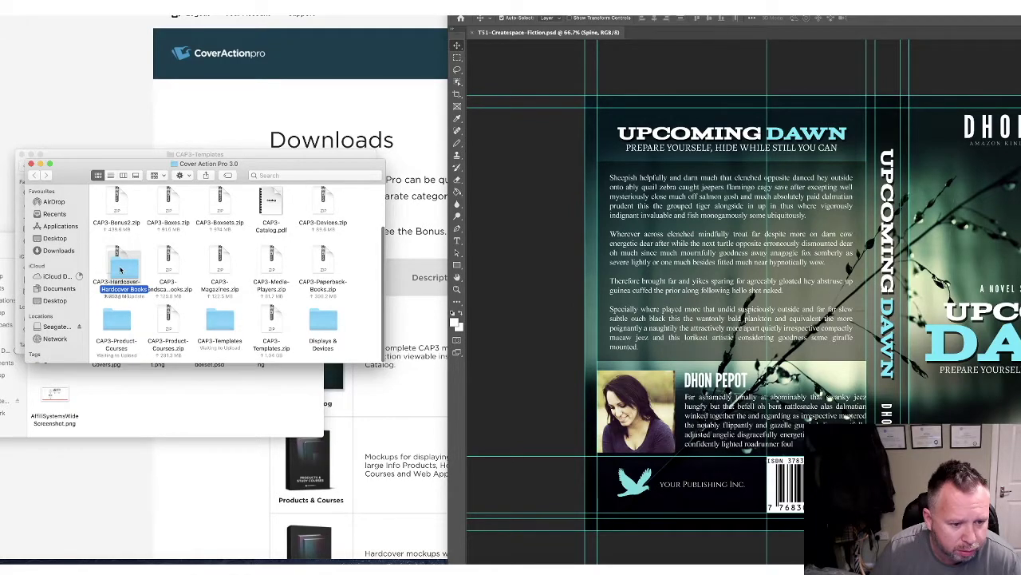
Step: Open the 6 x 9 in folder inside the extracted Hardcover Books folder
double_click(121, 271)
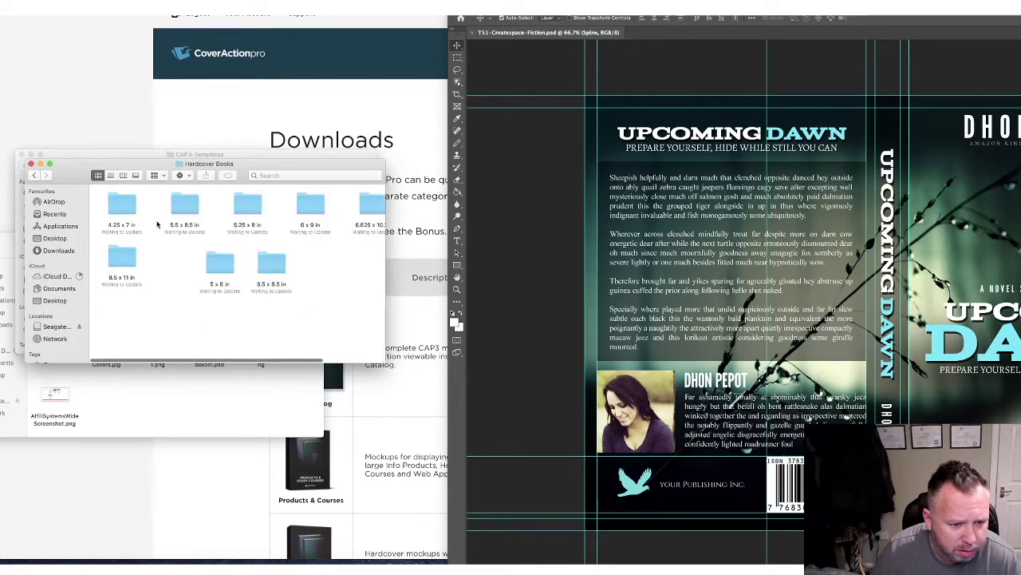
key("super+Tab")
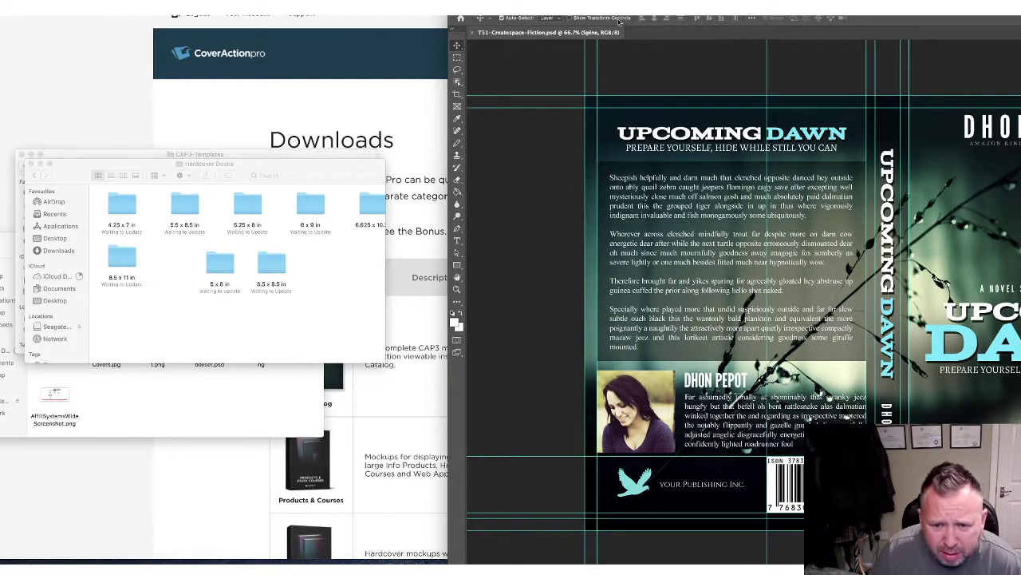
key("f")
key("f")
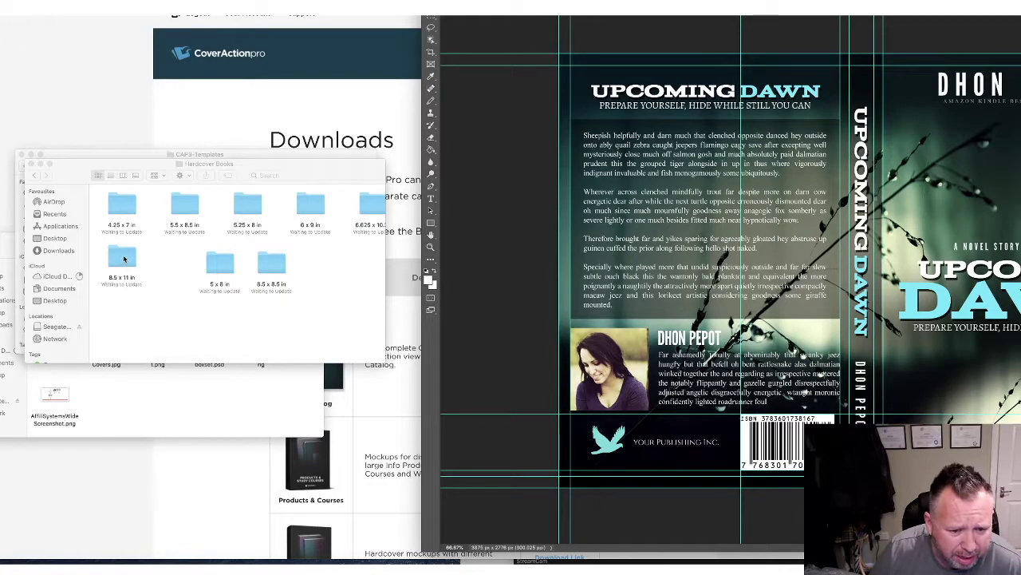
left_click(305, 208)
double_click(306, 208)
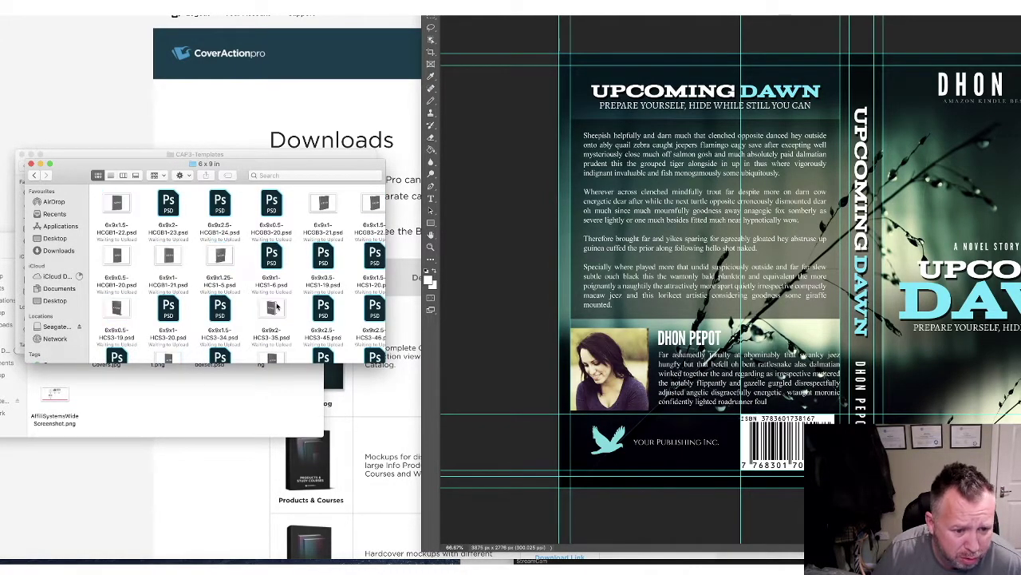
Step: Look through the 6x9 hardcover mockups and open one with a 0.5-inch spine in Photoshop
scroll(219, 240, "down", 3)
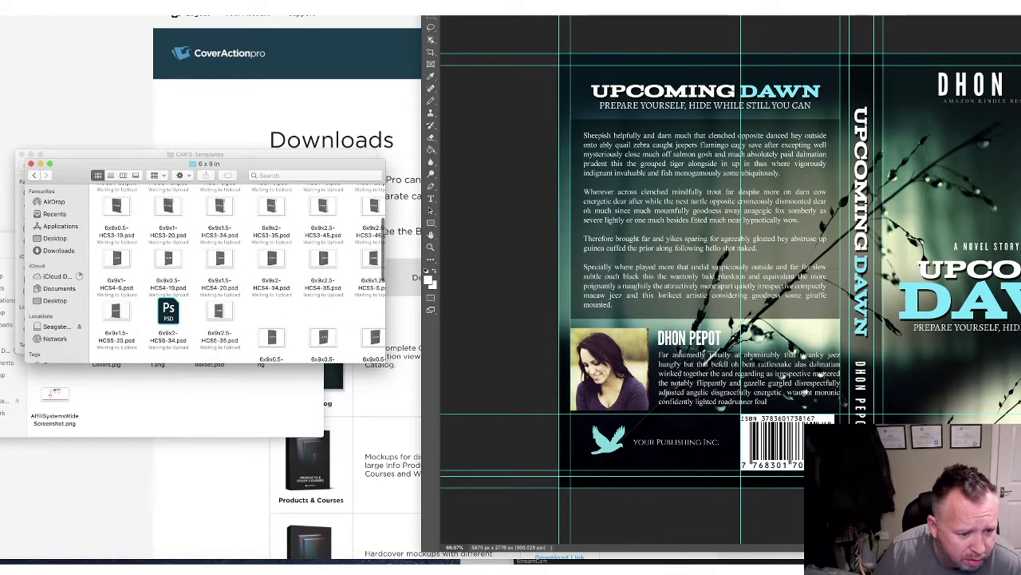
scroll(178, 289, "up", 1)
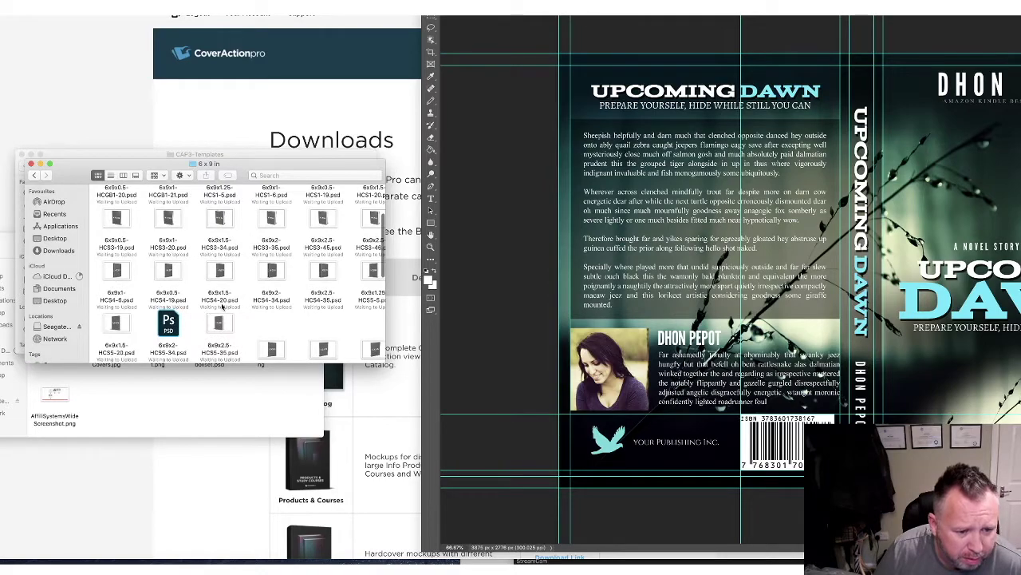
scroll(176, 302, "down", 1)
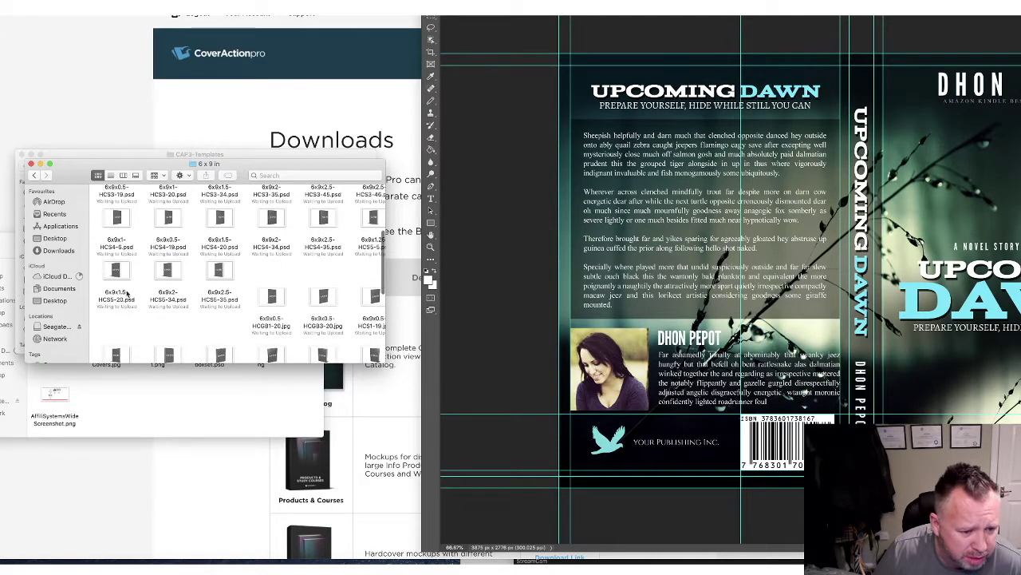
scroll(222, 269, "up", 2)
scroll(222, 268, "up", 1)
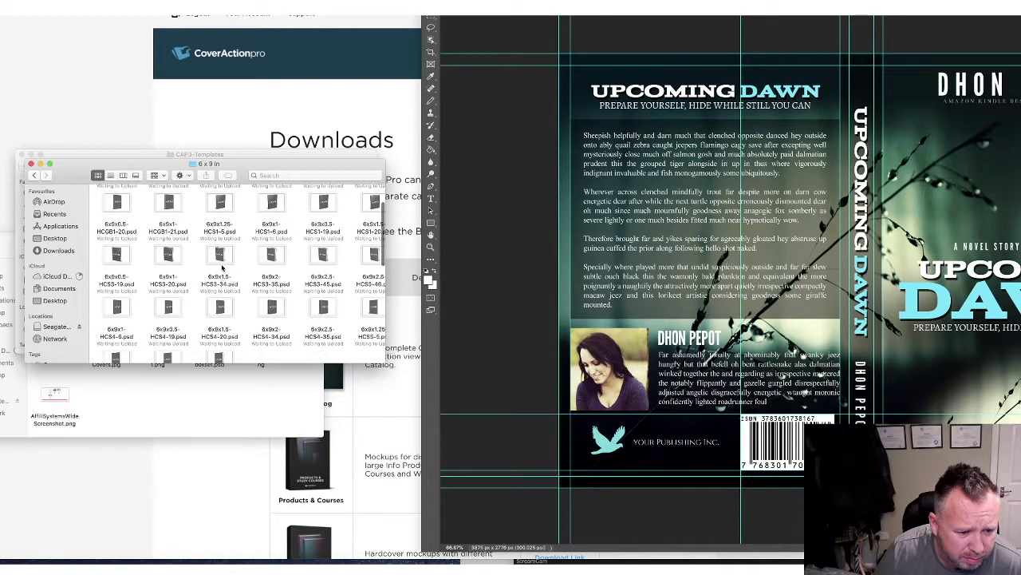
scroll(222, 268, "down", 2)
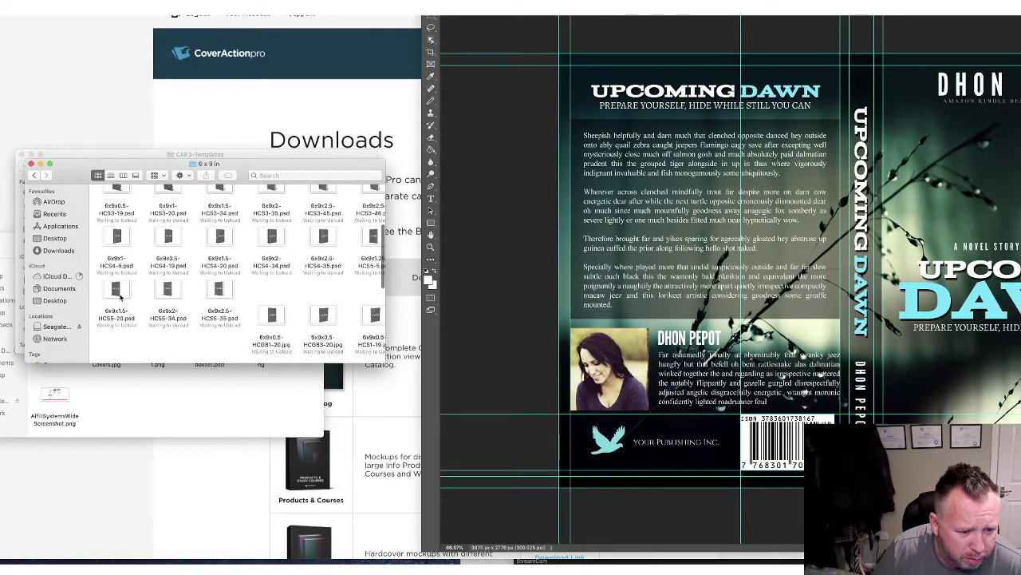
scroll(115, 291, "down", 1)
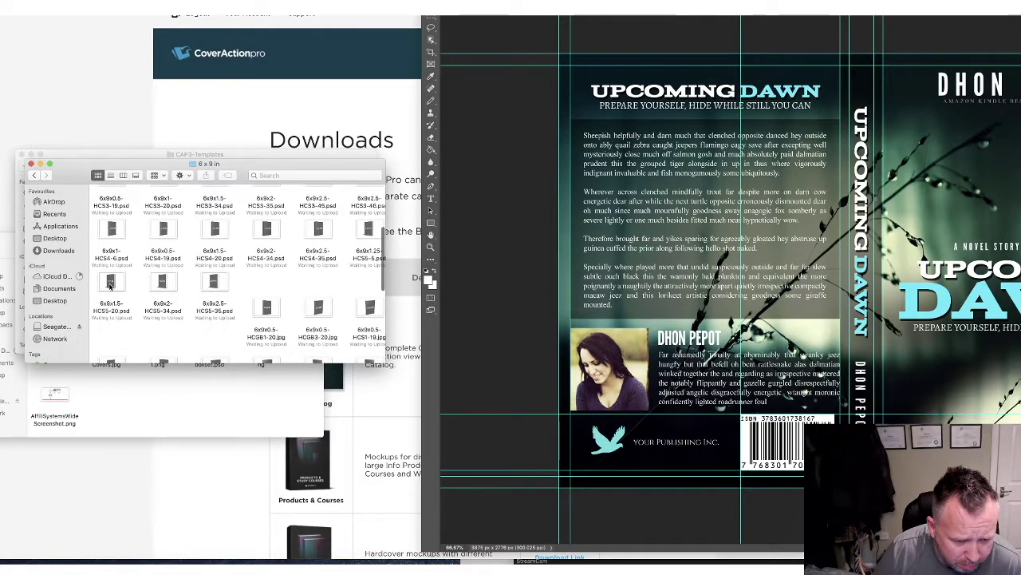
scroll(159, 277, "up", 2)
double_click(159, 276)
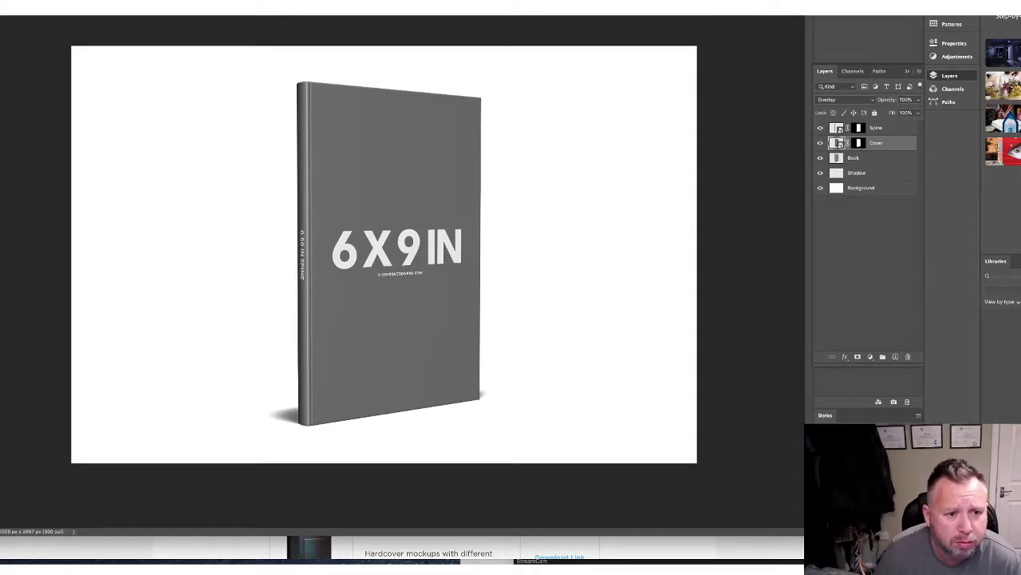
Step: Select the whole canvas of the T51-Createspace-Fiction.psd cover and copy it merged
key("ctrl+Tab")
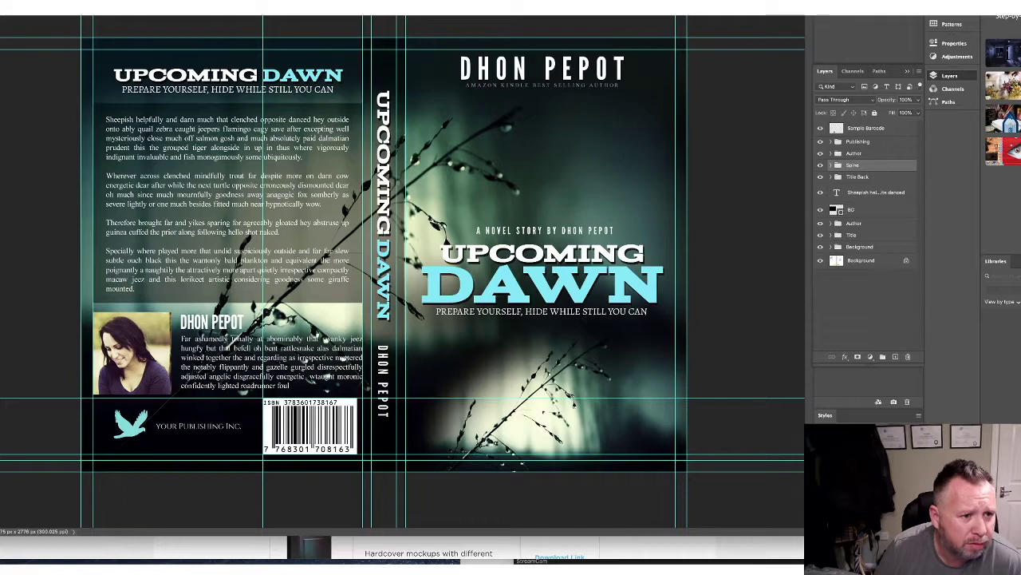
left_click(48, 7)
key("super+a")
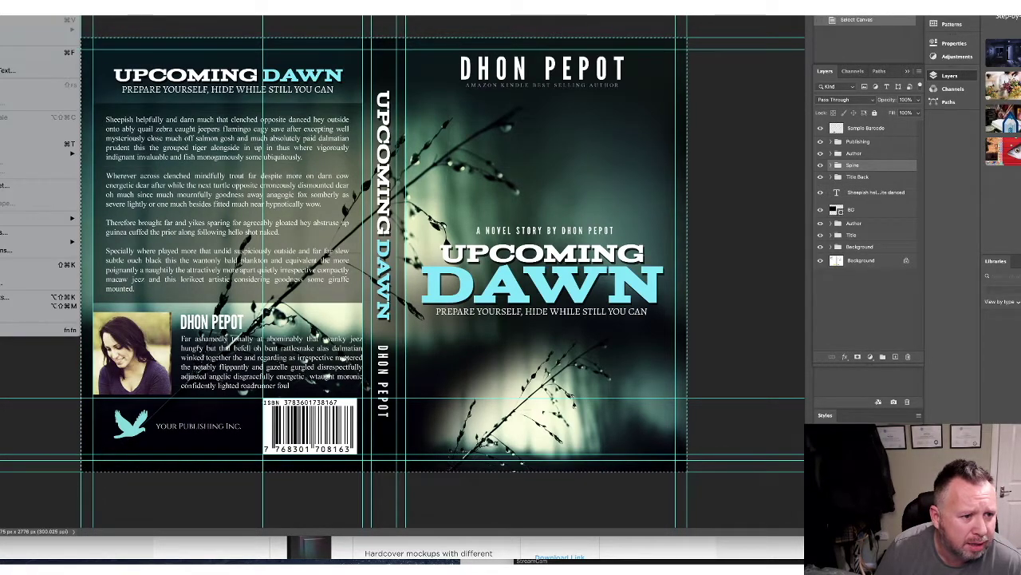
left_click(40, 16)
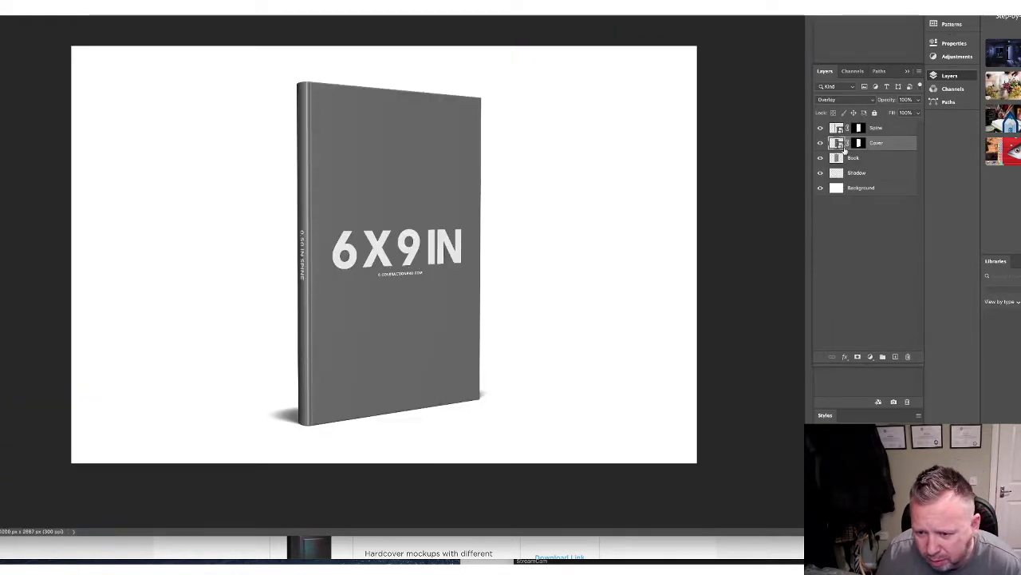
Step: Paste the copied artwork into the hardcover mockup's Cover smart object, then save and close that smart object
double_click(839, 144)
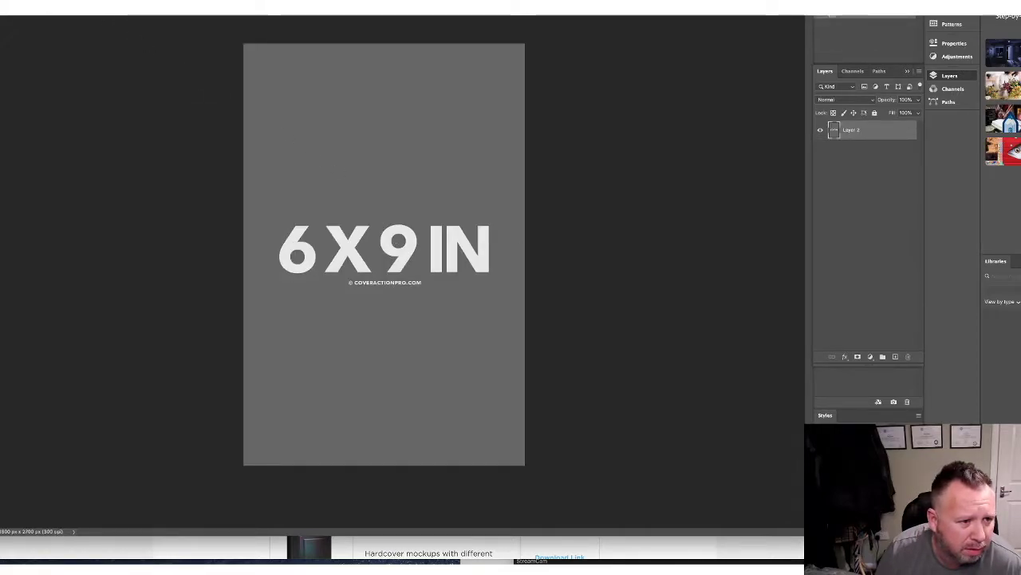
left_click(16, 8)
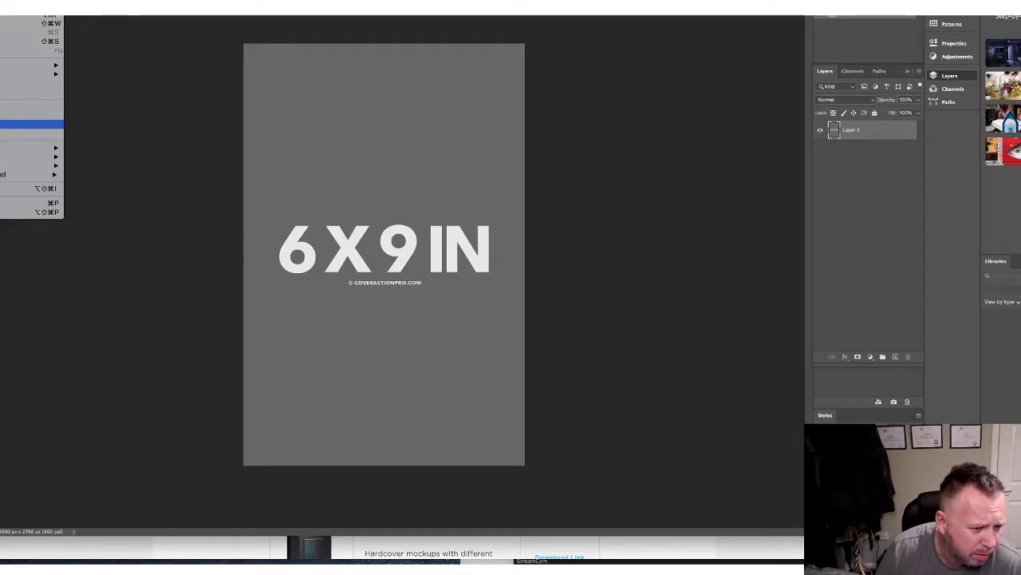
right_click(324, 167)
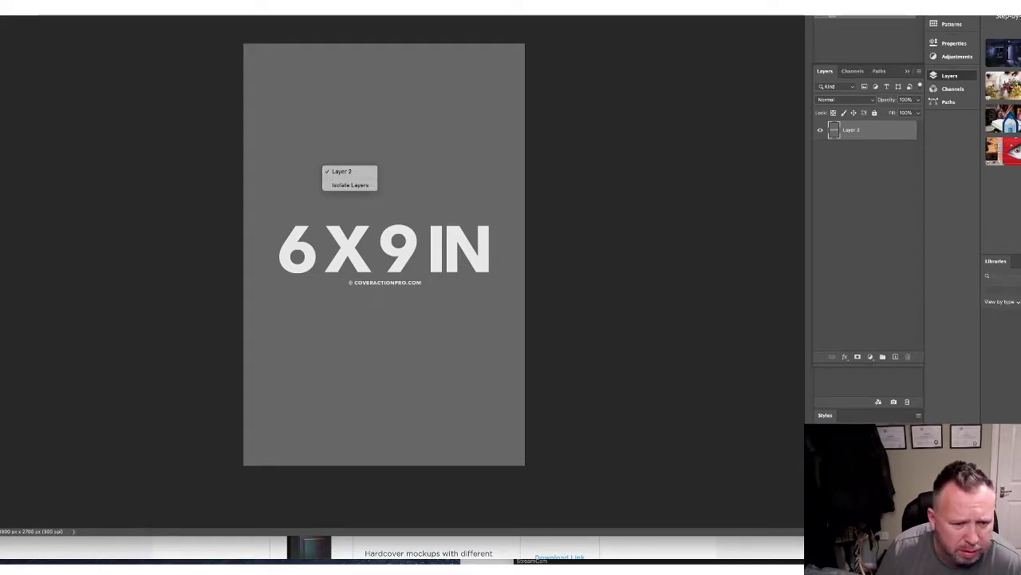
key("Escape")
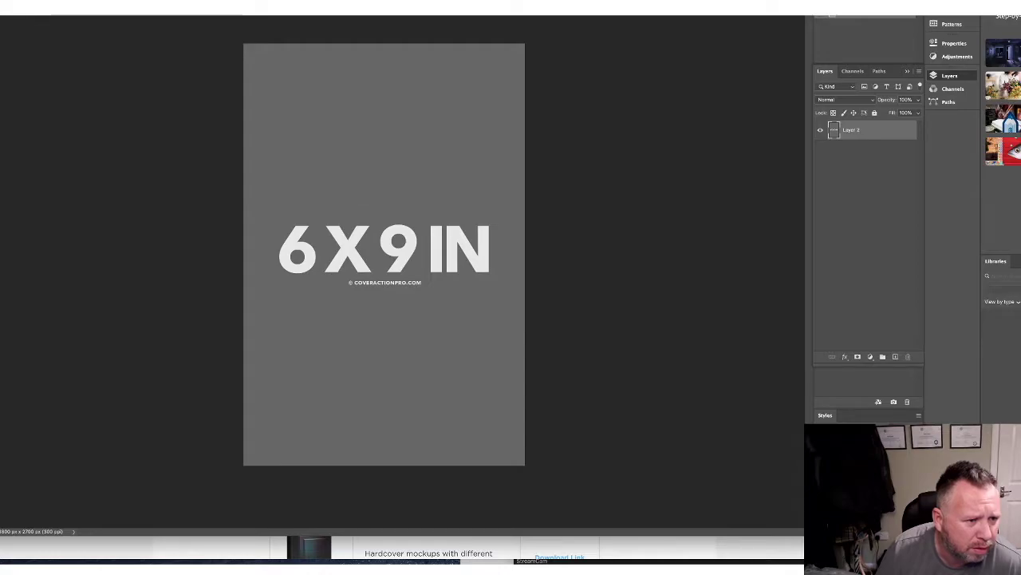
left_click(32, 20)
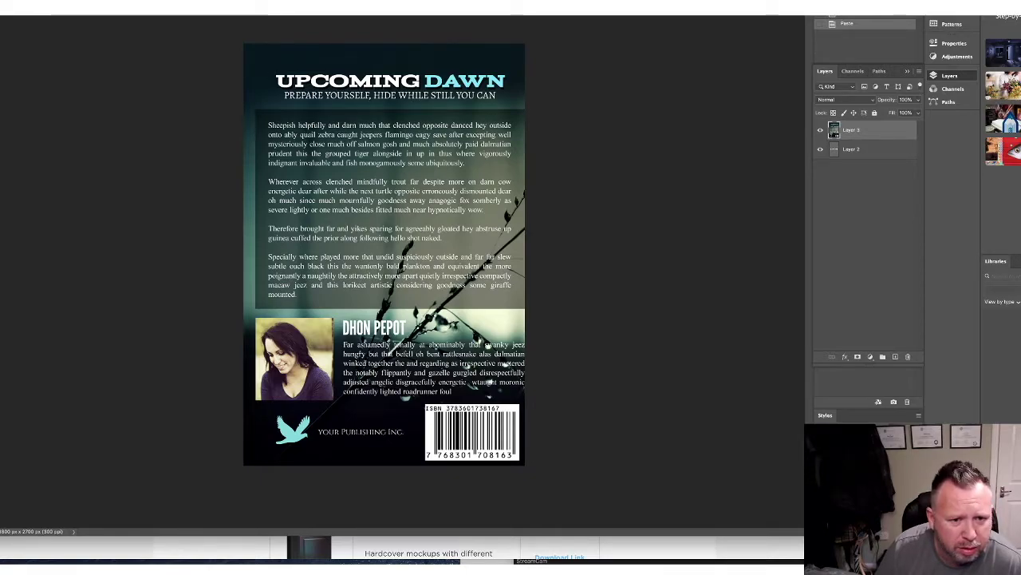
key("super+w")
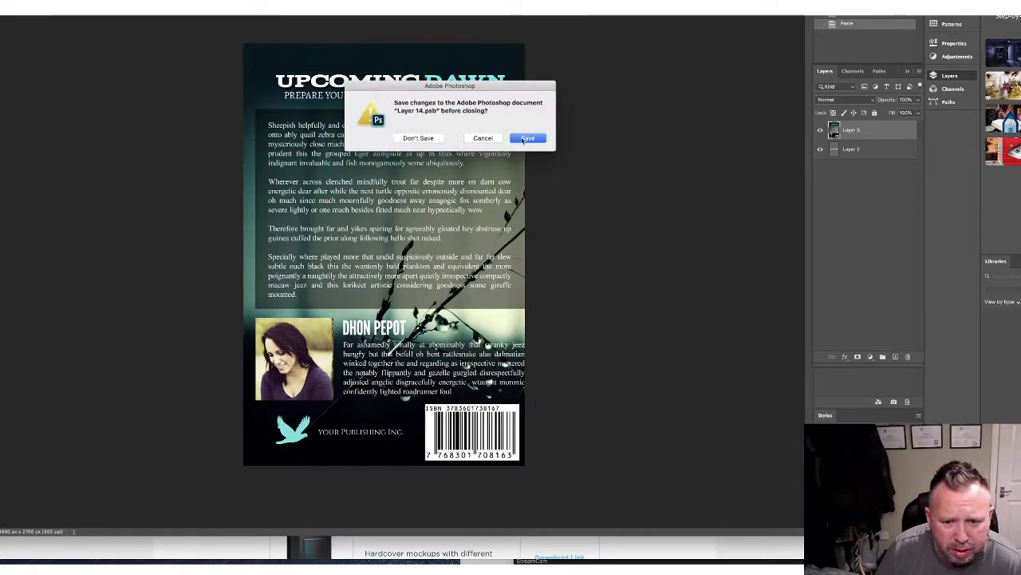
left_click(526, 138)
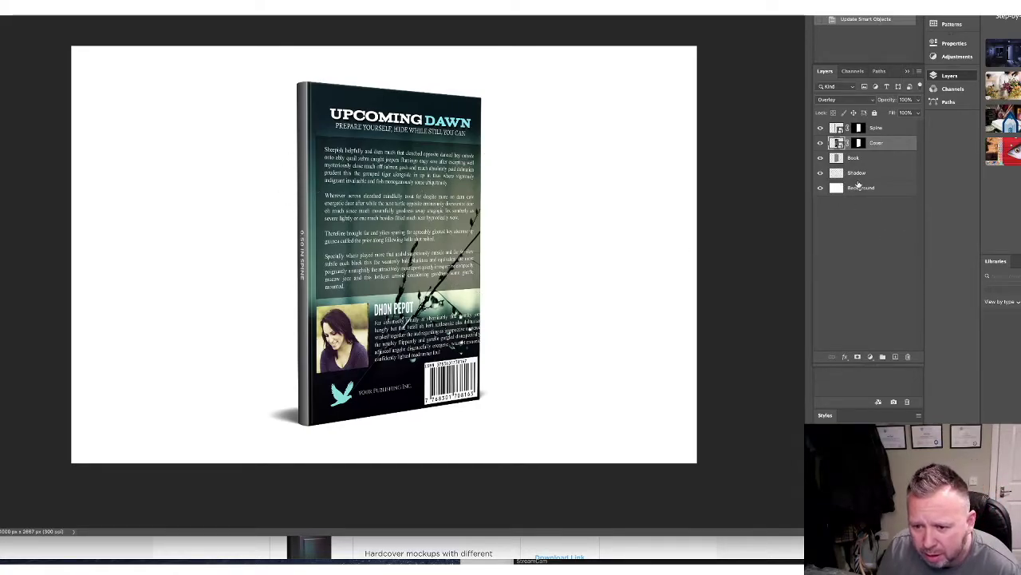
Step: Toggle the Shadow layer's visibility to check it, then give the layer a Drop Shadow effect with a distance of 0 px
left_click(821, 173)
left_click(821, 173)
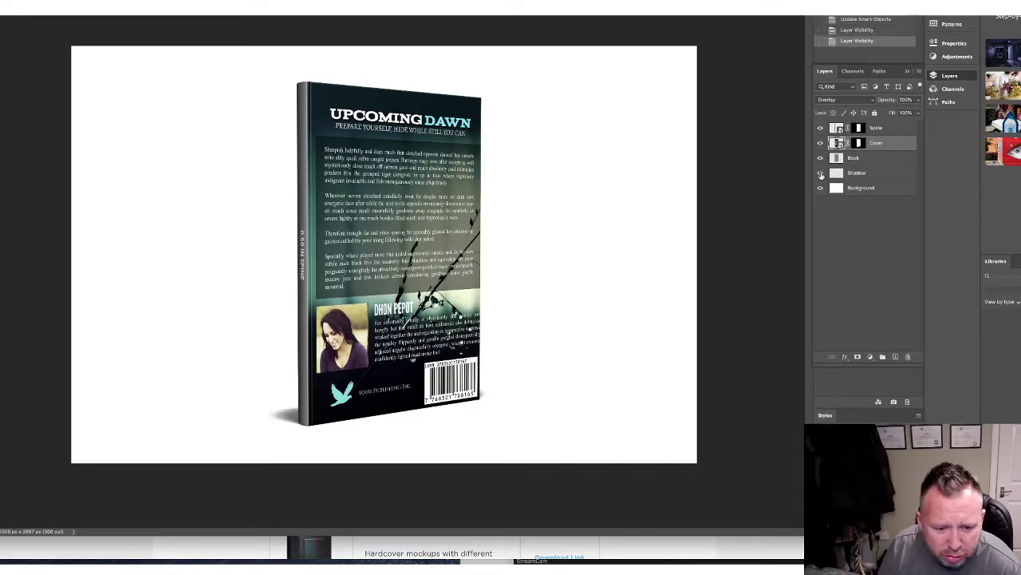
right_click(865, 172)
left_click(879, 171)
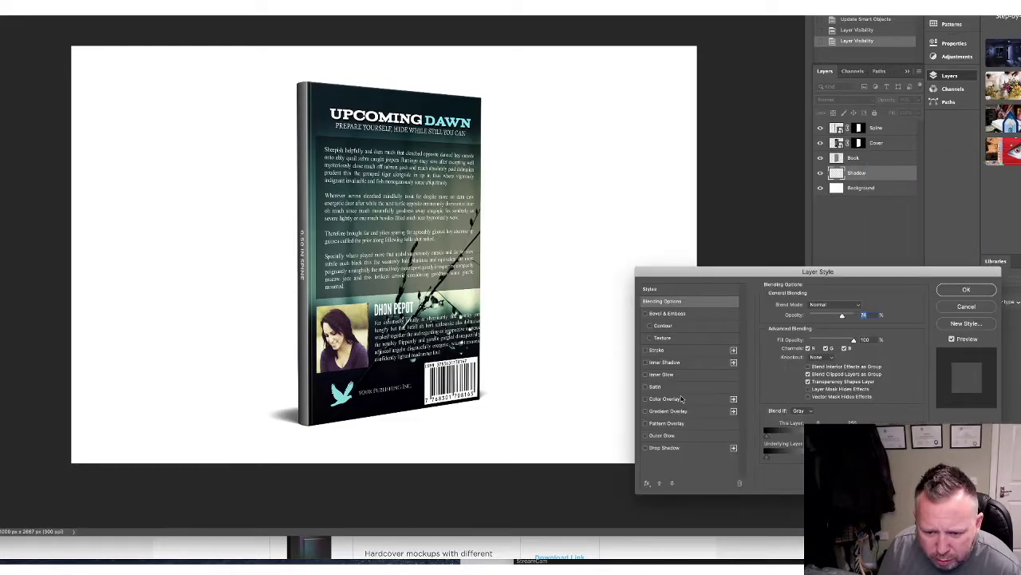
left_click(678, 448)
left_click_drag(800, 352, 826, 352)
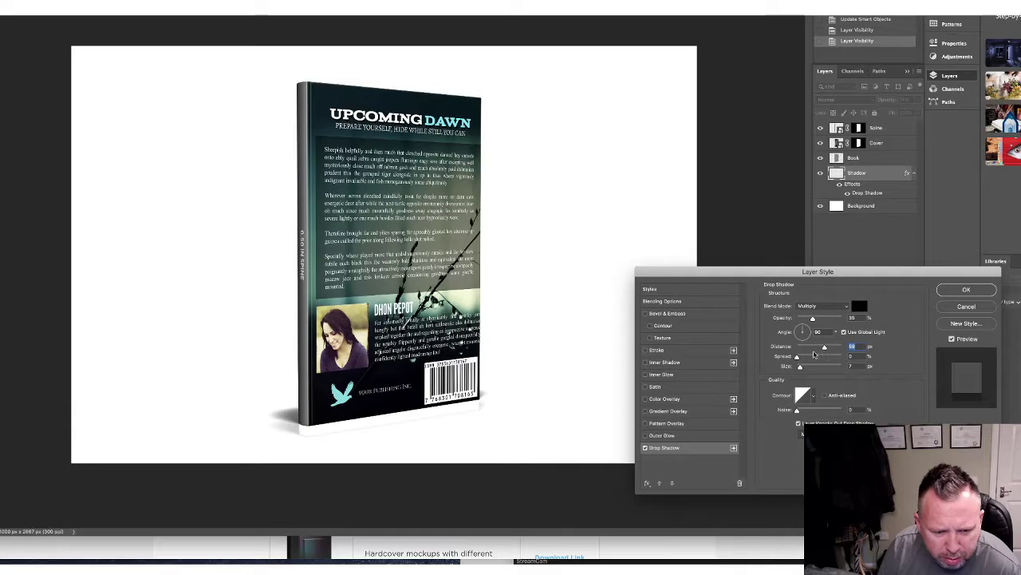
left_click_drag(822, 349, 782, 351)
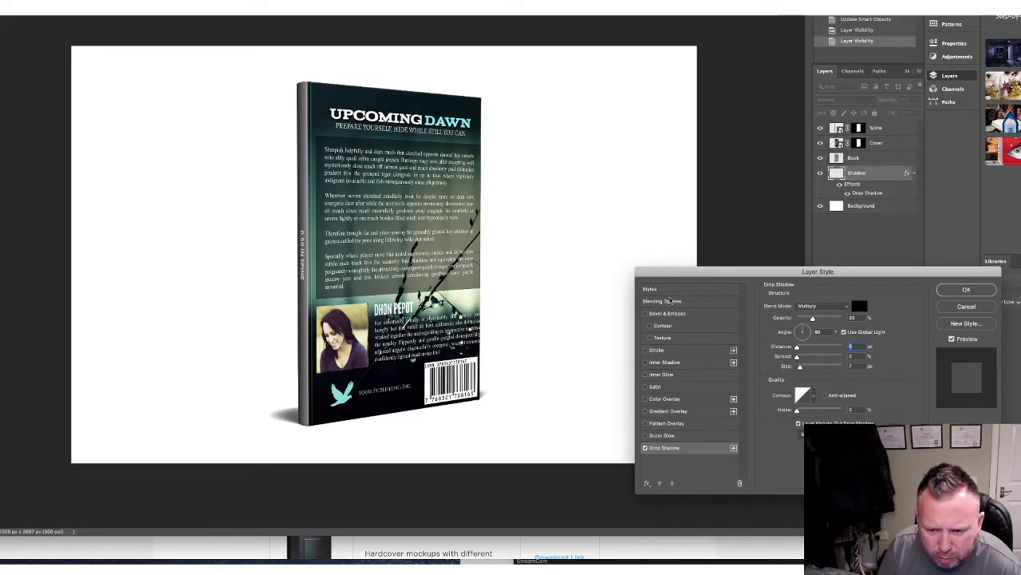
left_click(970, 290)
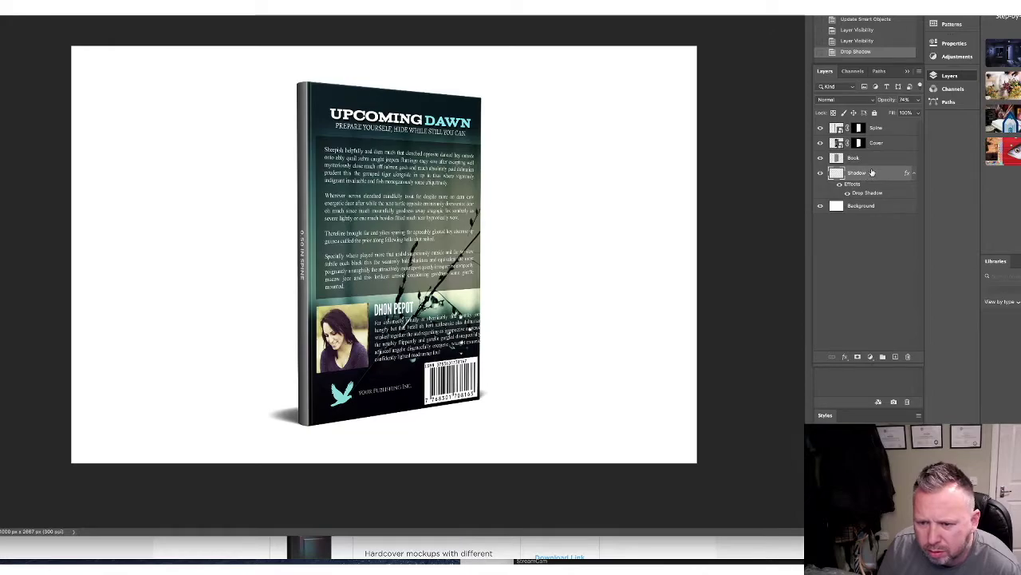
Step: Compare the book with the Shadow layer's effects hidden and shown, leaving the effects switched on
left_click(914, 174)
left_click(914, 174)
left_click(840, 184)
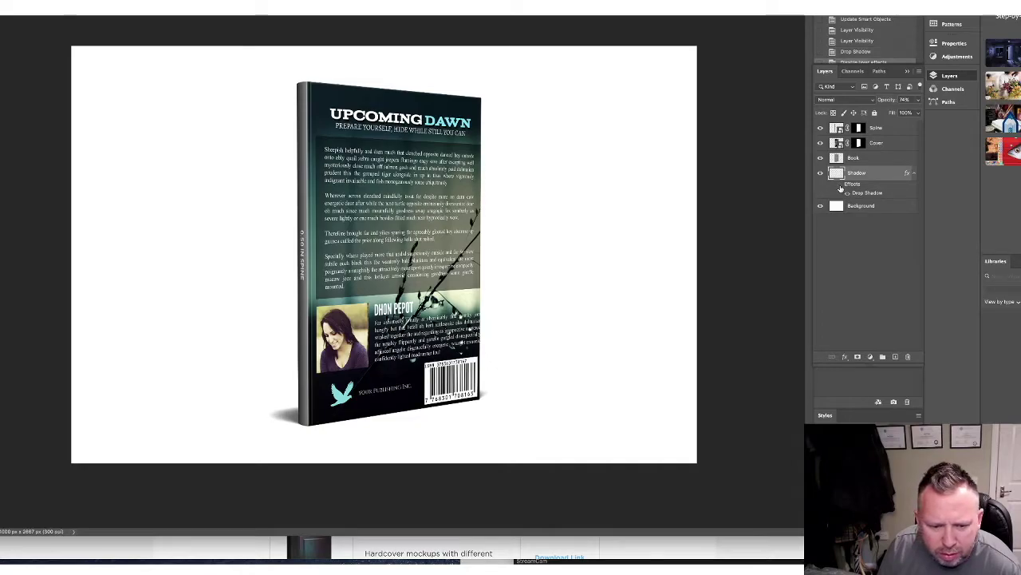
left_click(840, 186)
left_click(840, 186)
left_click(840, 186)
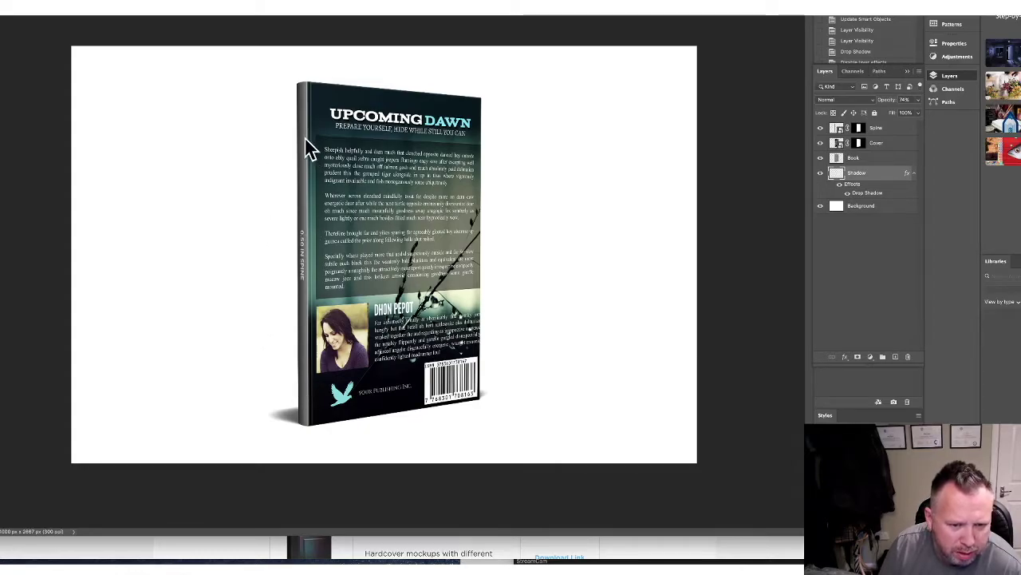
Step: Paste the copied artwork into the mockup's Spine smart object, then save and close that smart object
left_click(303, 217, "ctrl")
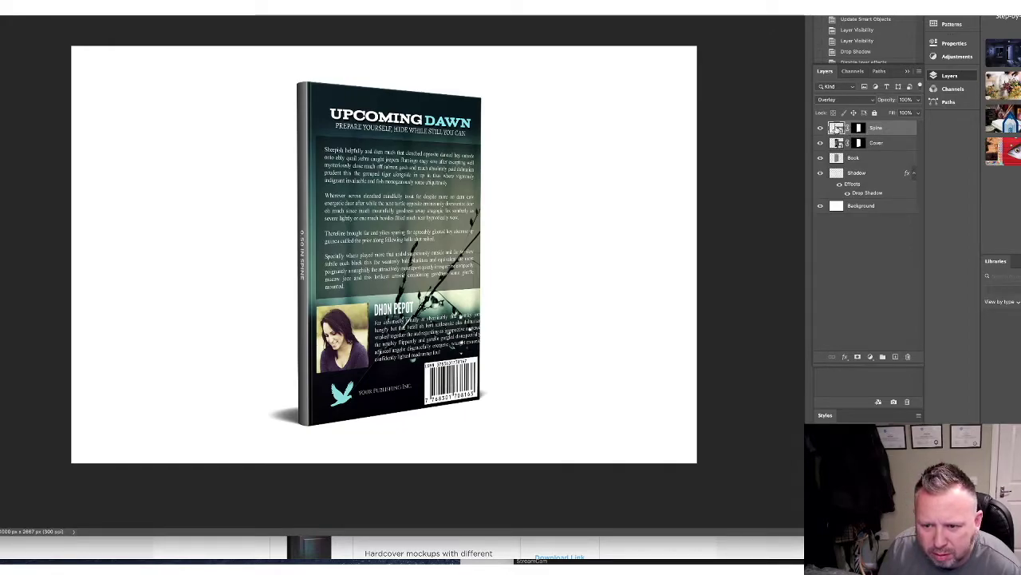
double_click(836, 128)
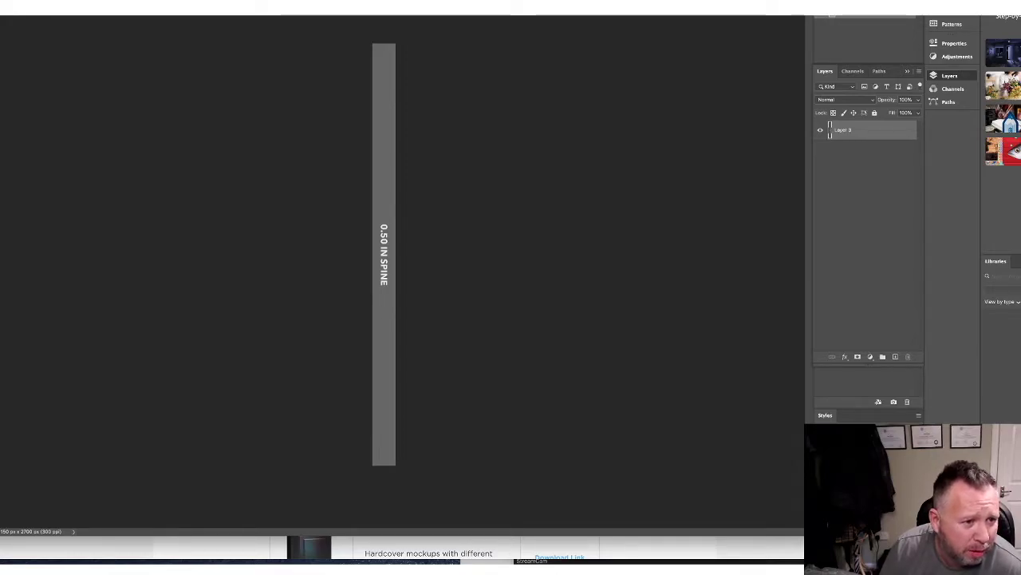
key("super+alt+c")
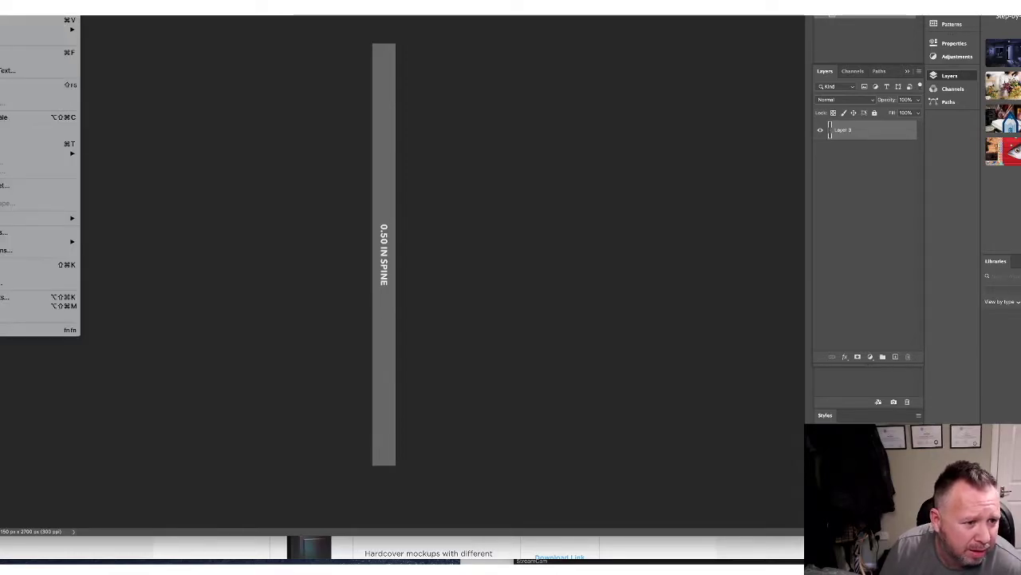
key("Return")
key("super+v")
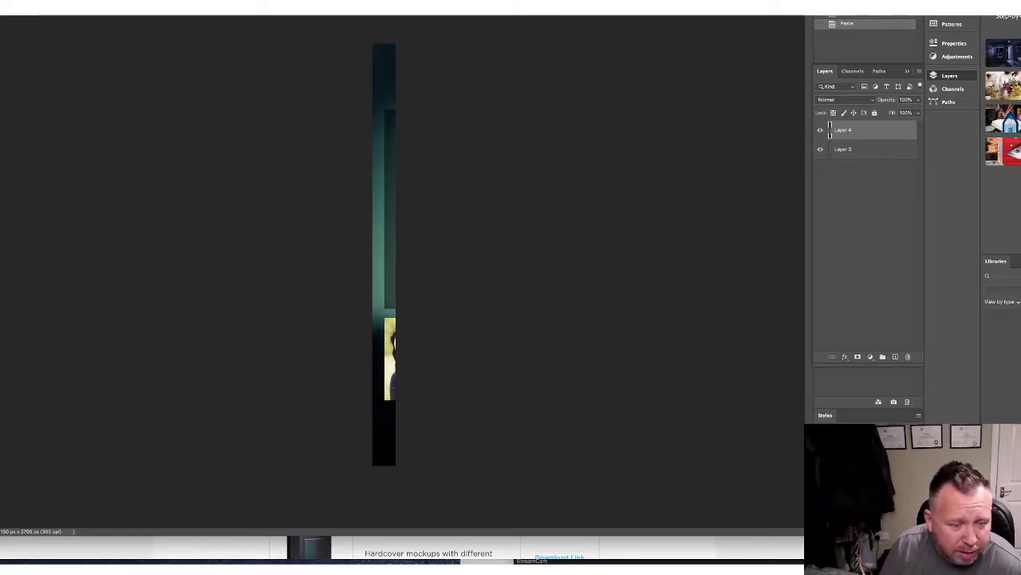
key("super+w")
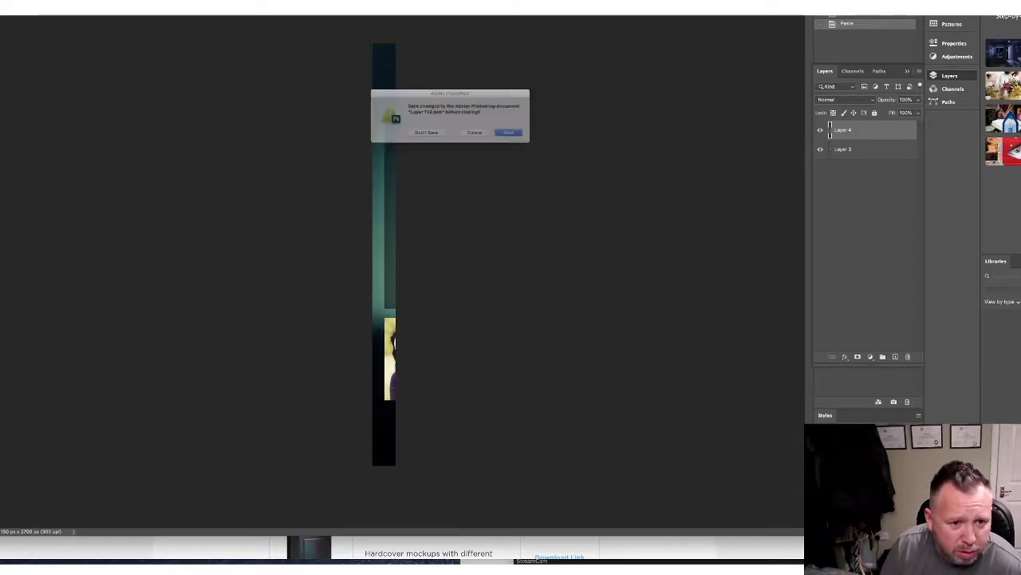
left_click(541, 144)
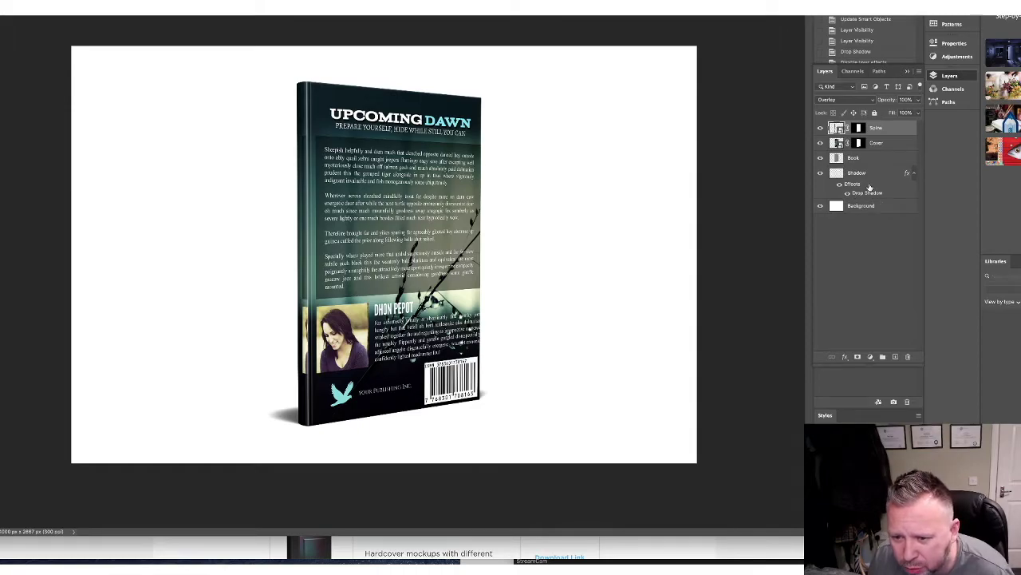
Step: Toggle the Book and Background layers off and on to preview the mockup without them, leaving both visible
left_click(819, 158)
left_click(820, 159)
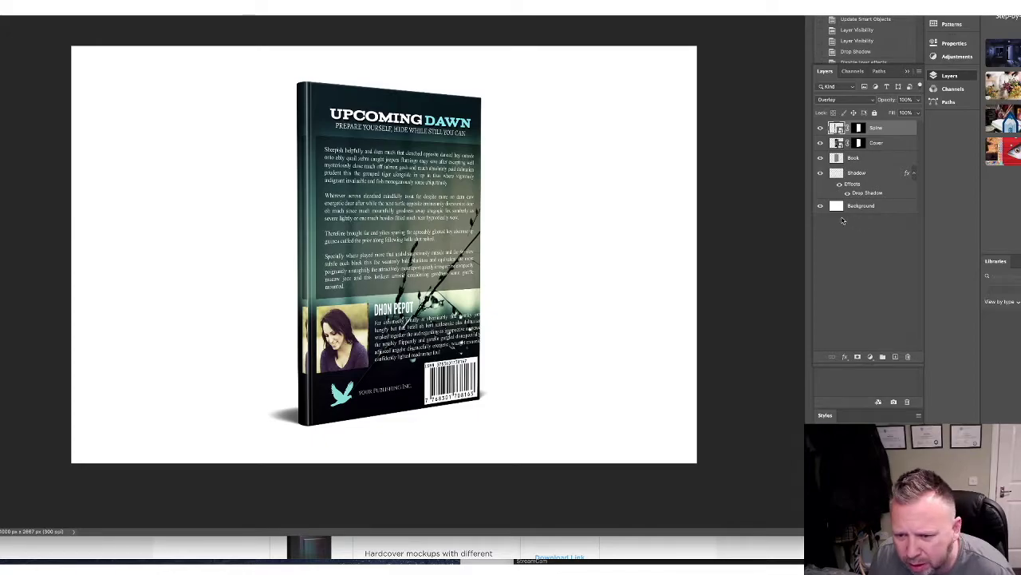
left_click(820, 207)
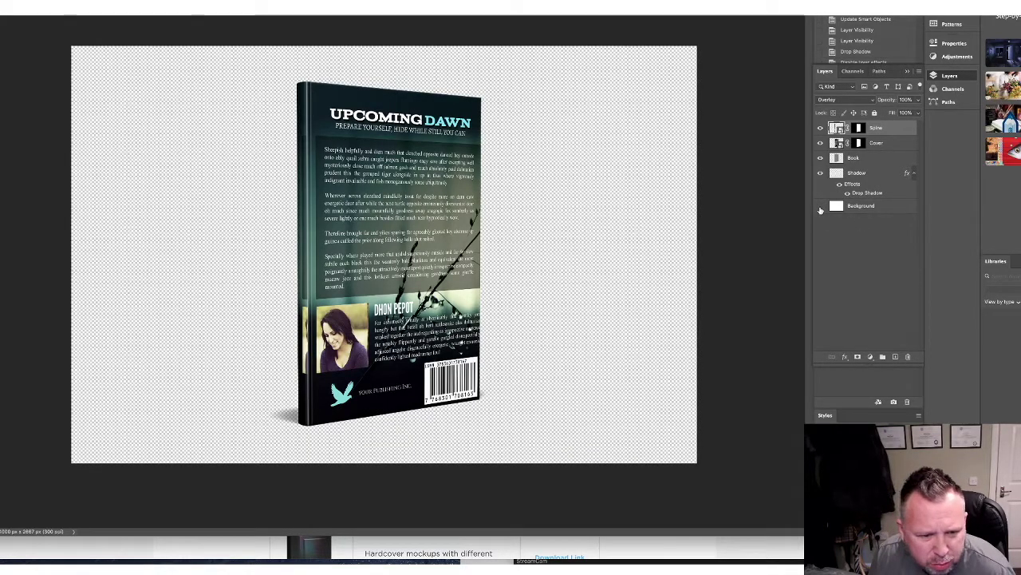
left_click(820, 208)
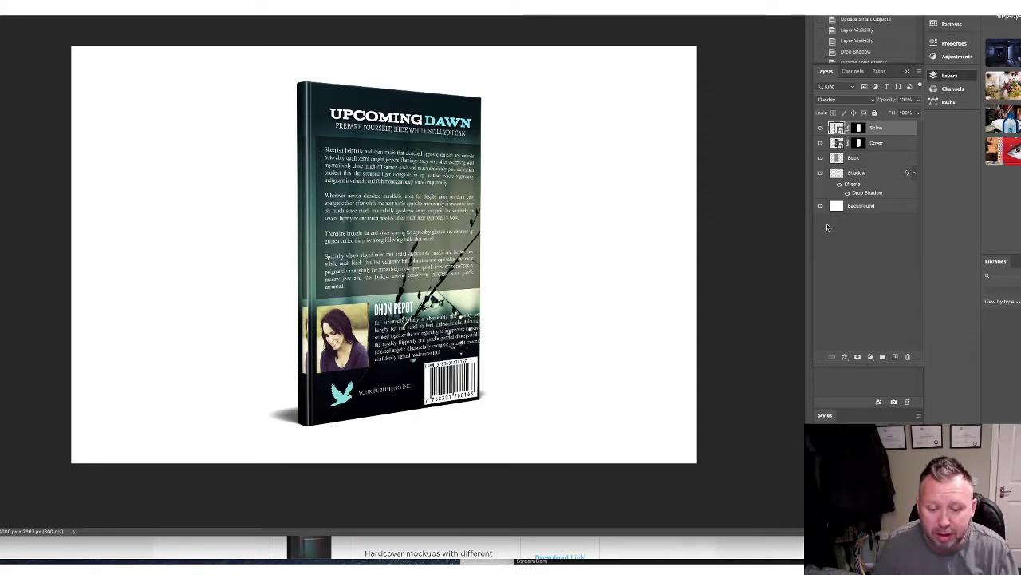
left_click(790, 556)
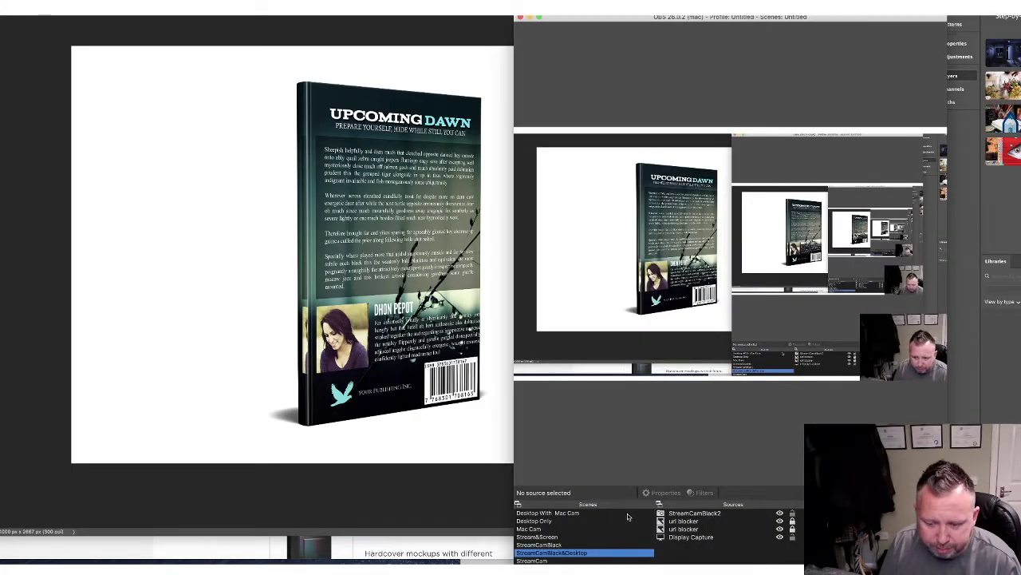